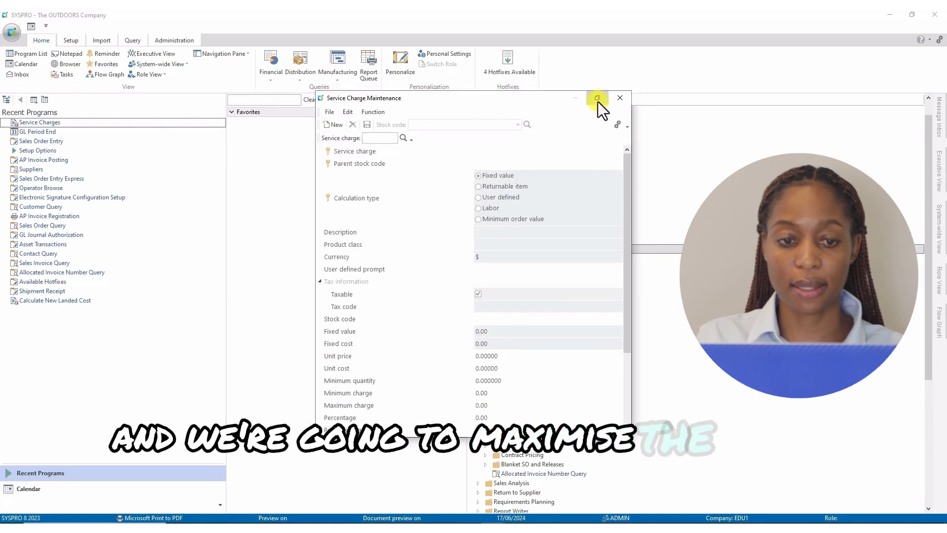
- Maximize the Service Charge Maintenance window and start a new service charge with the code INS
click(598, 101)
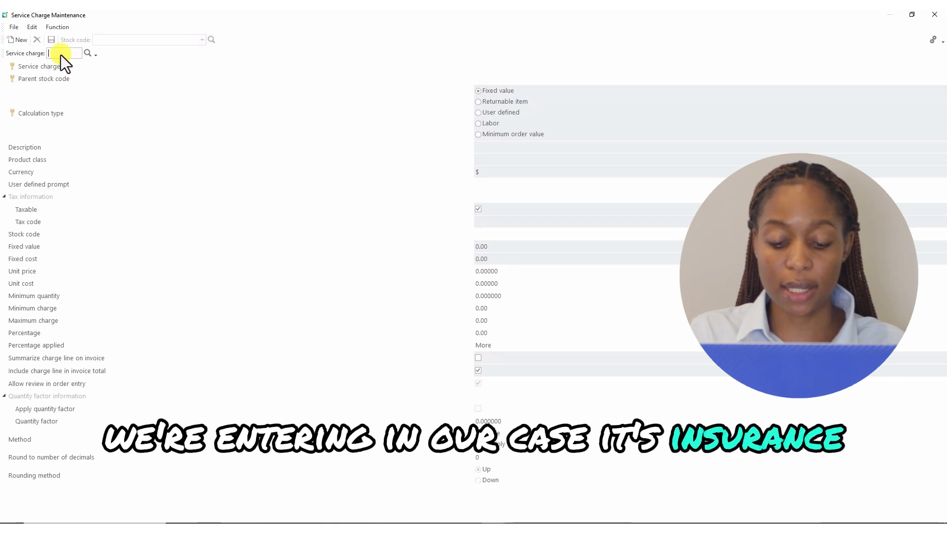
text(I)
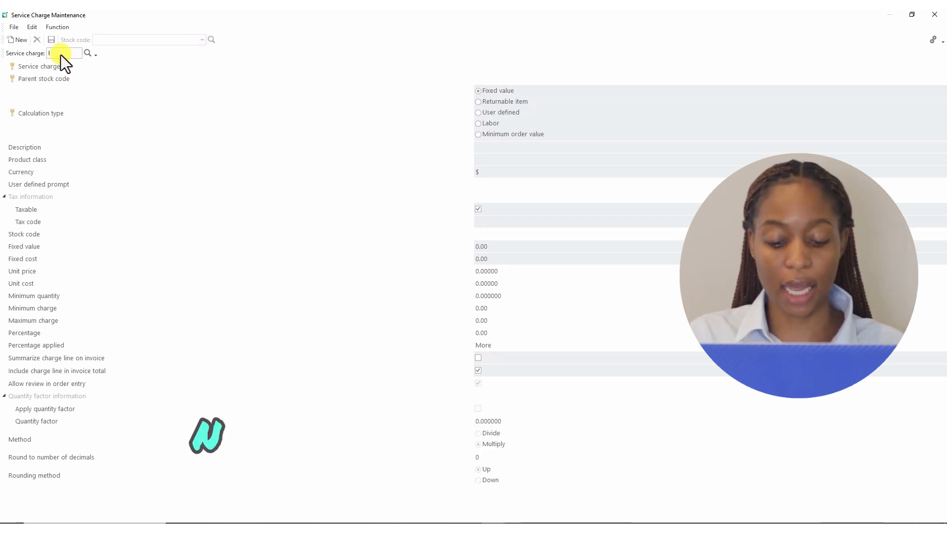
text(NS)
key(Tab)
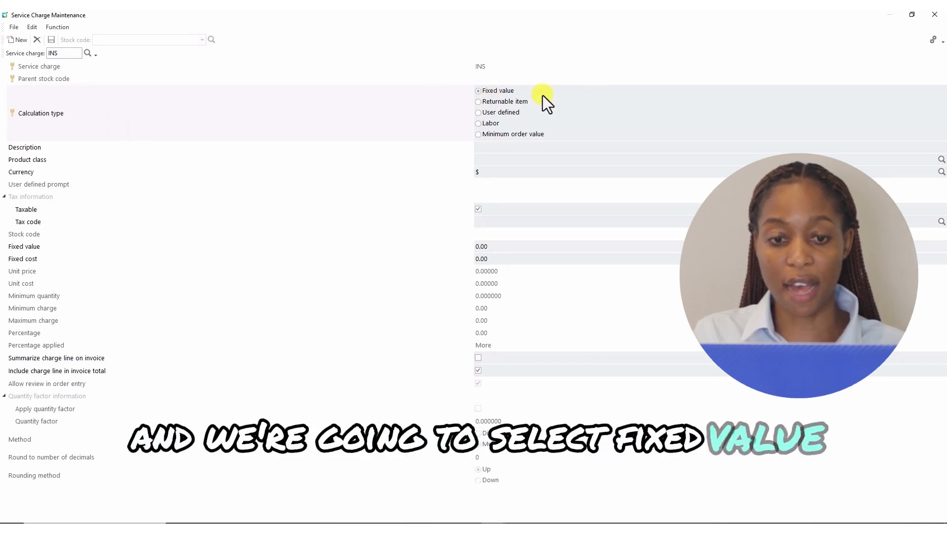
- Enter Insurance as the description of the INS service charge
click(31, 151)
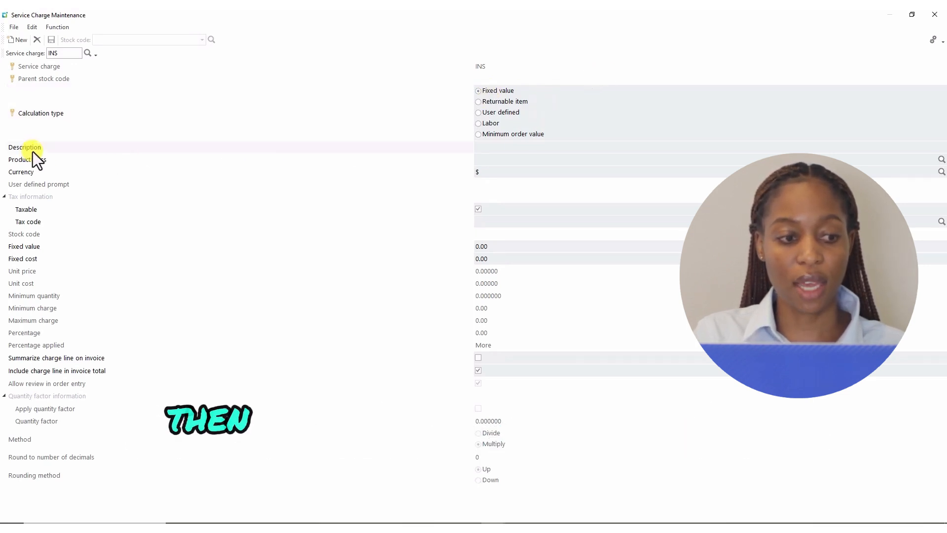
click(481, 147)
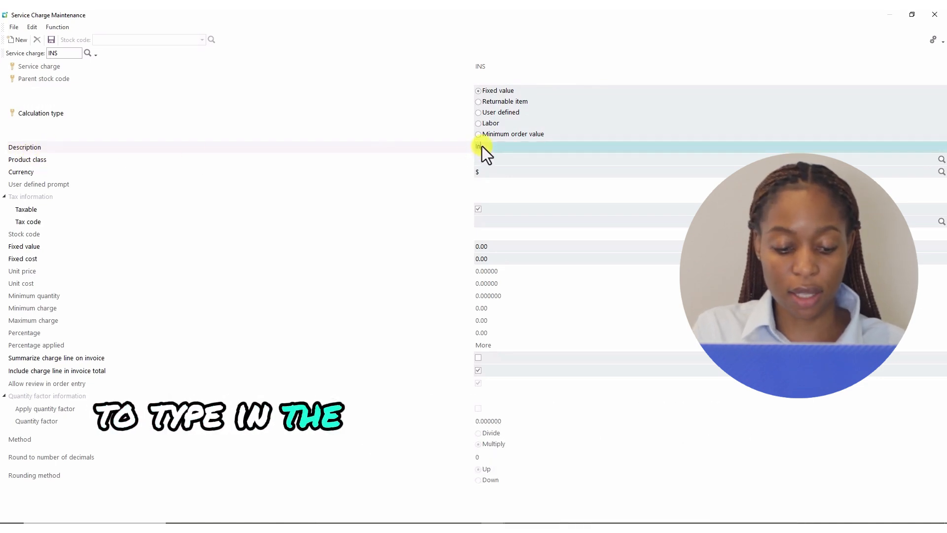
text(In)
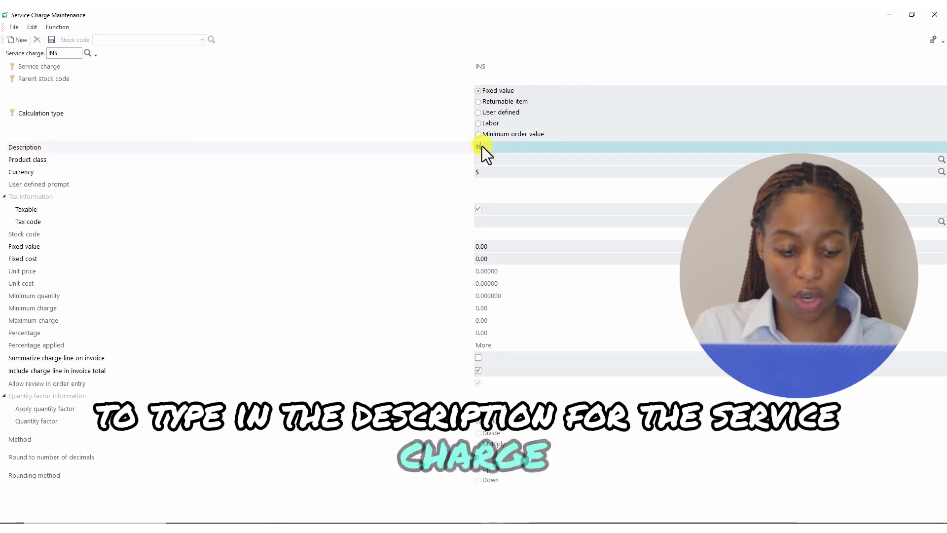
text(surance)
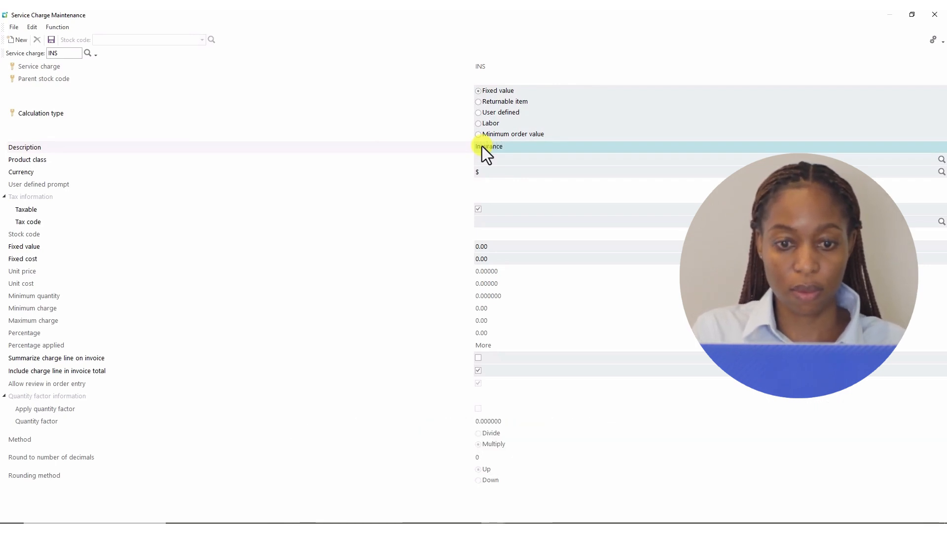
- Look up the product classes for branch 10 and assign _OTH (MISC CHARGES) to the INS service charge
click(20, 162)
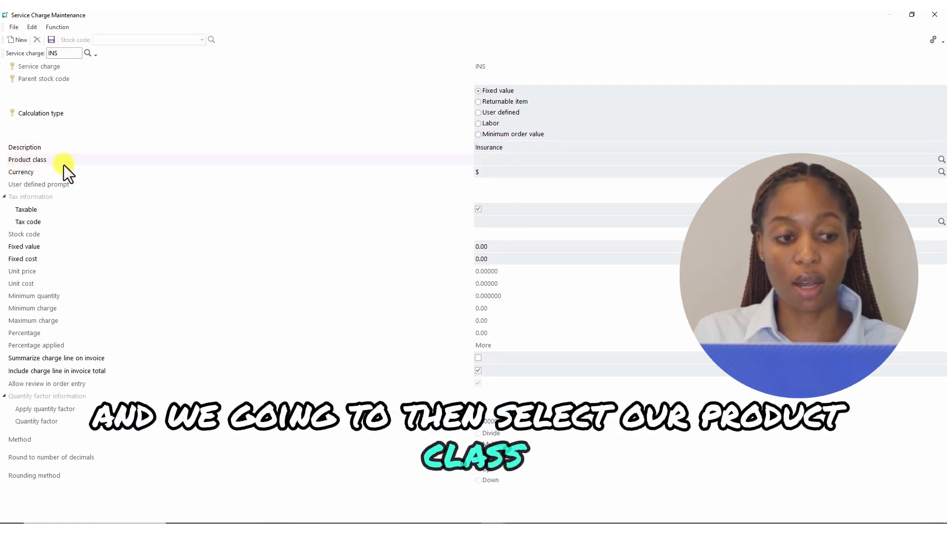
click(941, 160)
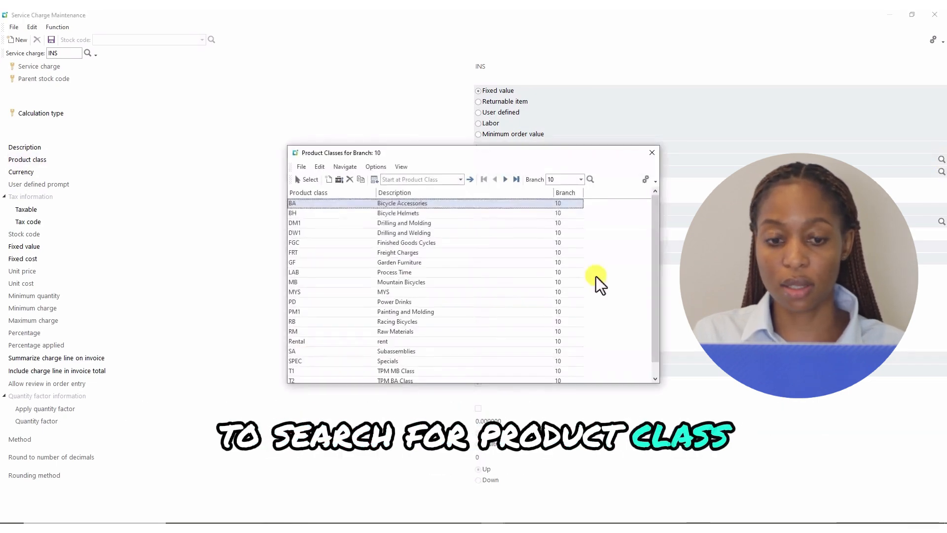
click(507, 180)
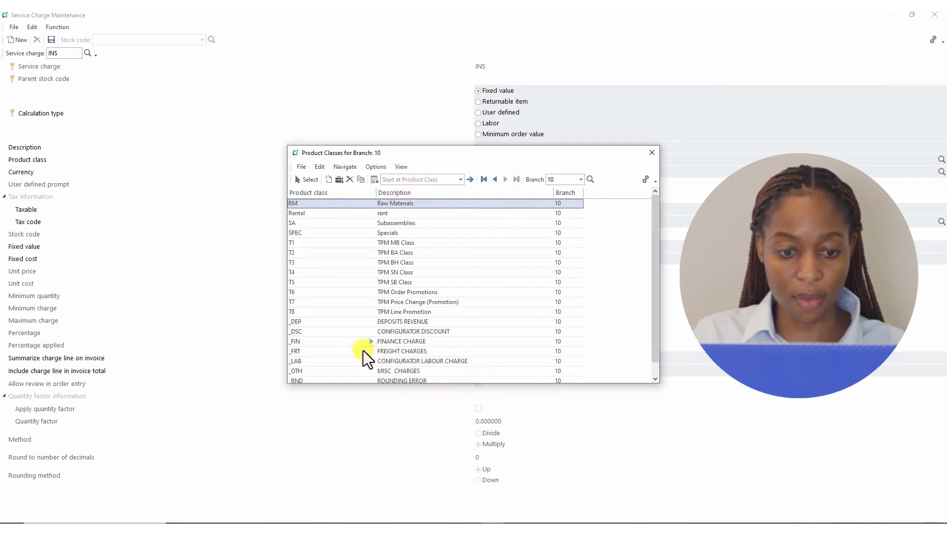
click(405, 370)
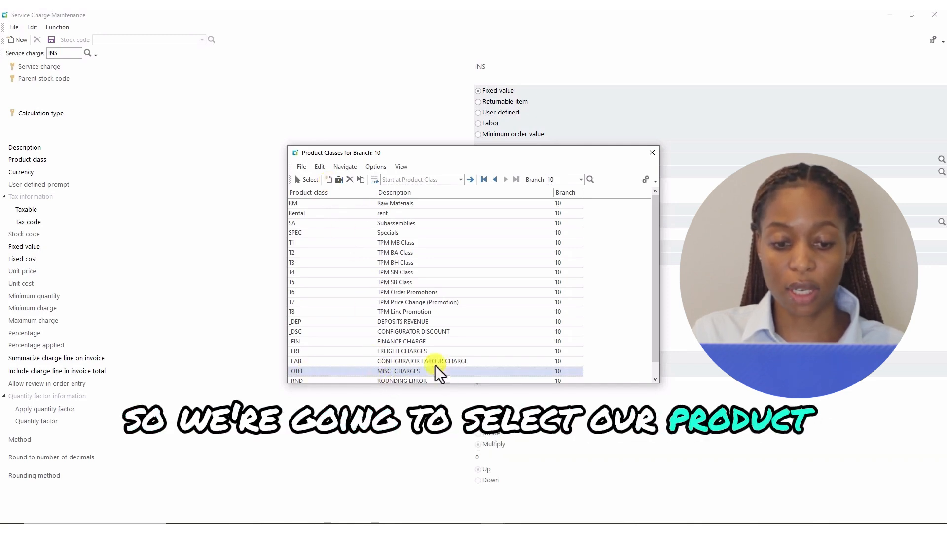
click(306, 182)
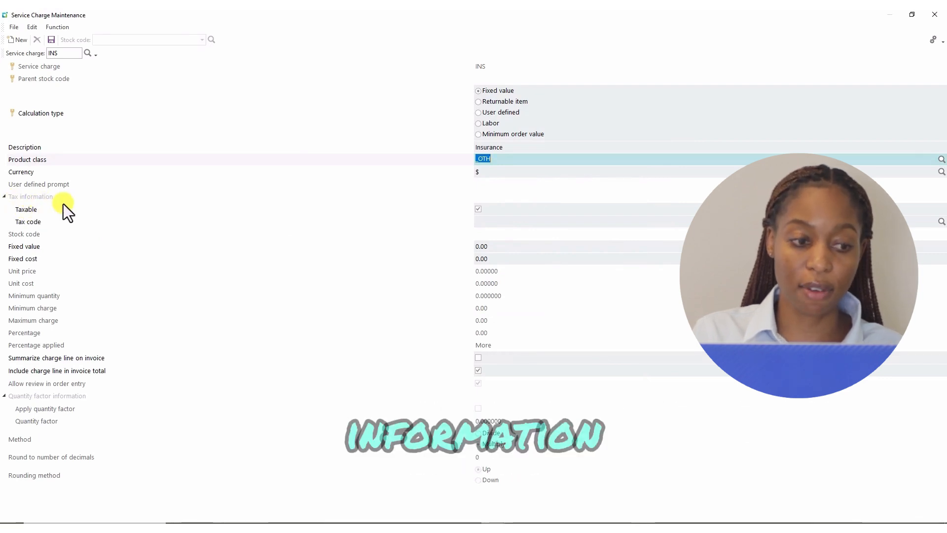
- Make the INS service charge non-taxable and set its fixed value to 175.00
click(22, 213)
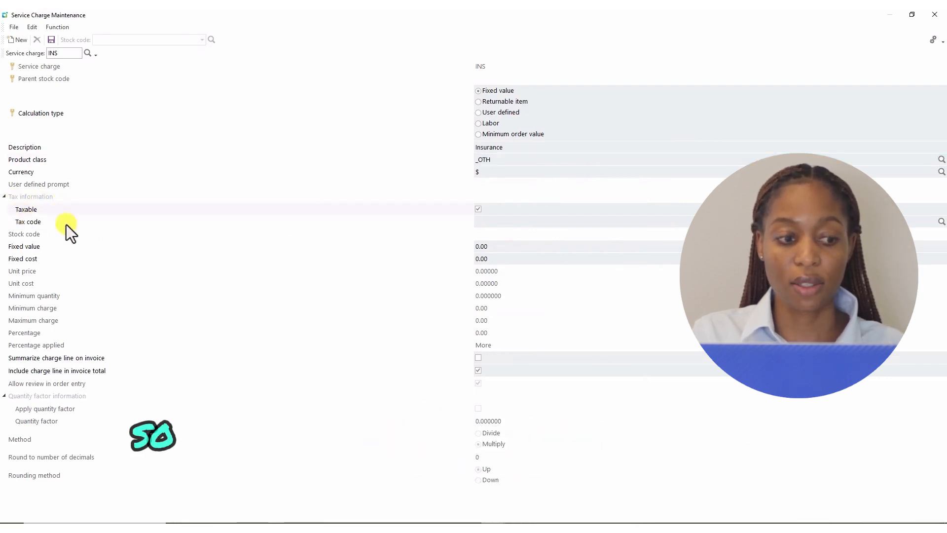
click(479, 209)
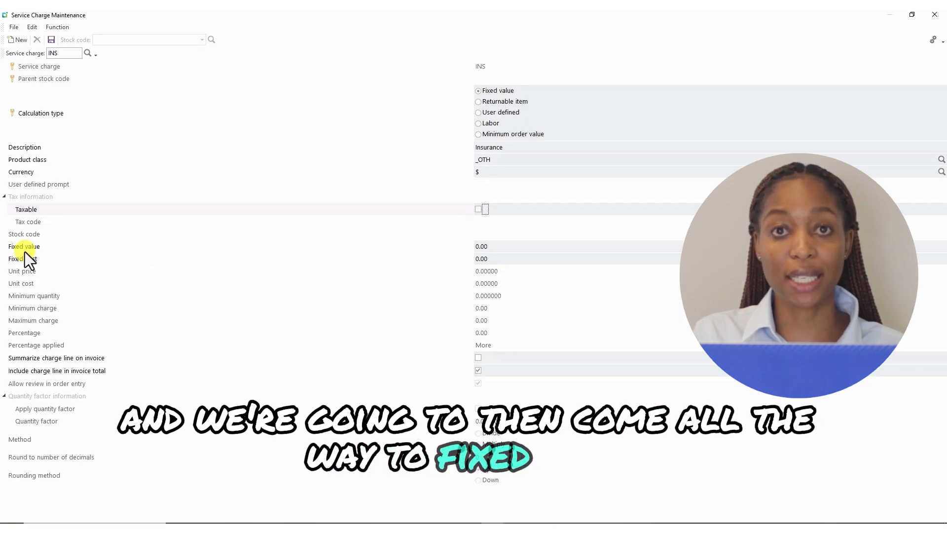
click(496, 247)
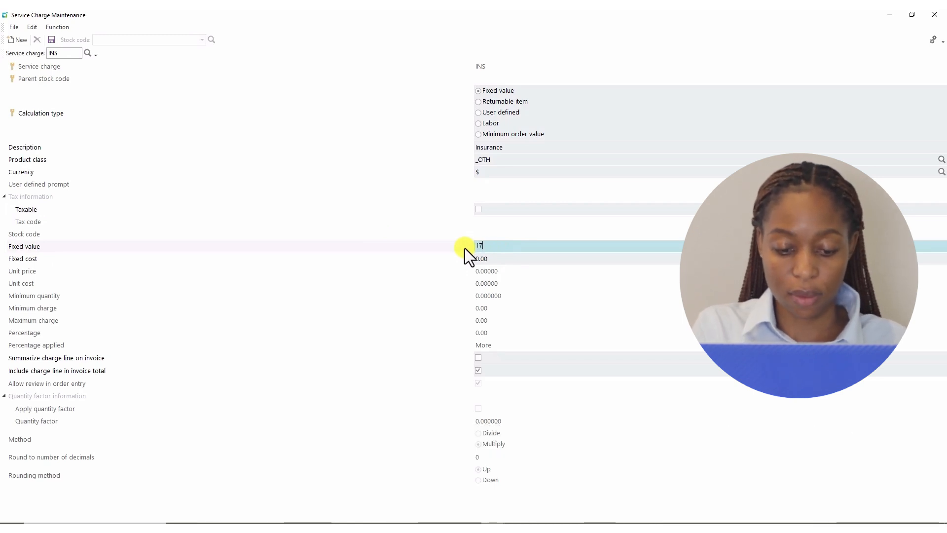
key(Tab)
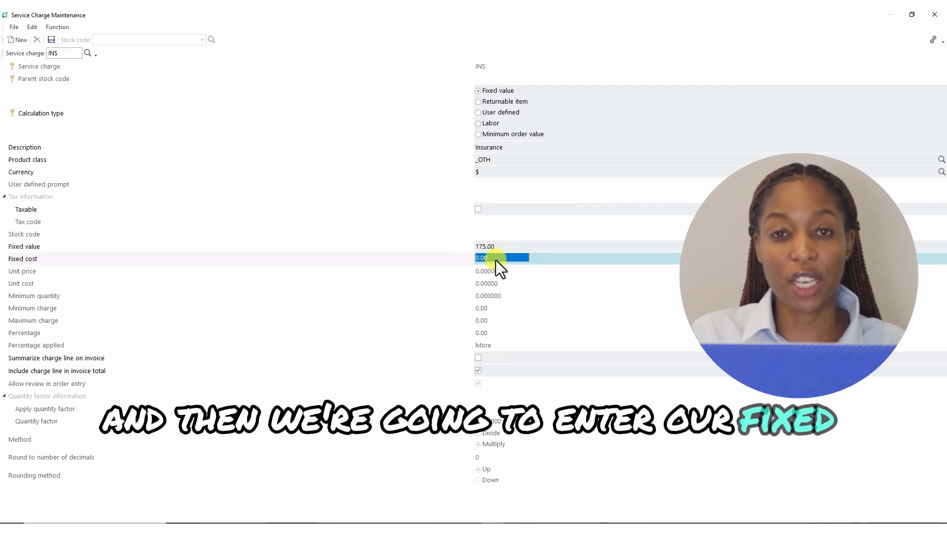
- Set the INS charge's fixed cost to 150.00, then save the charge and close Service Charge Maintenance
text(150)
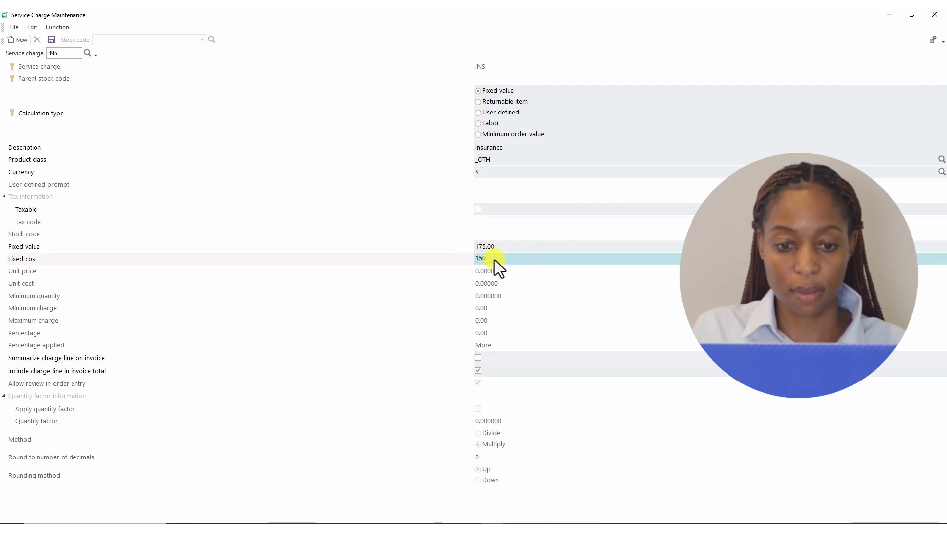
key(Tab)
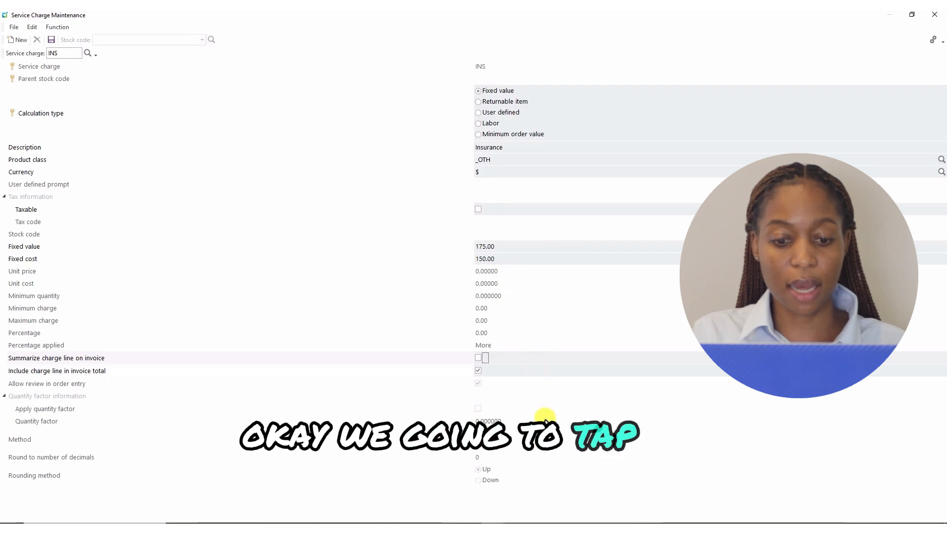
click(51, 43)
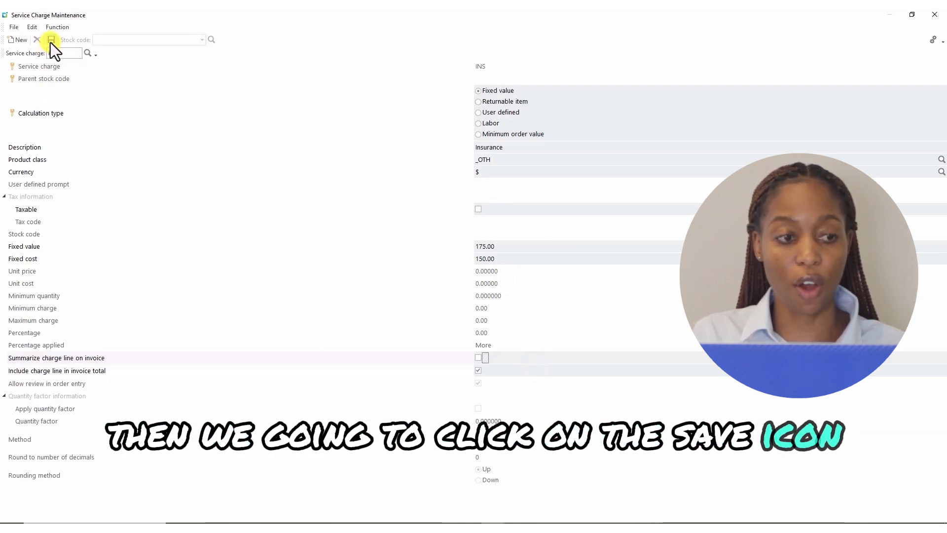
click(936, 15)
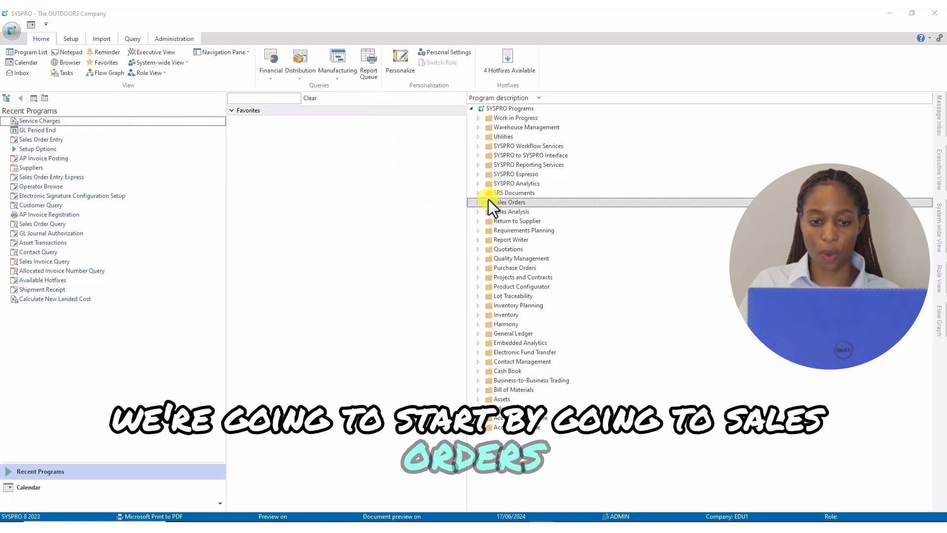
- Open the Service Charges program under Sales Orders, Sales Order Processing, and maximize its window
click(477, 203)
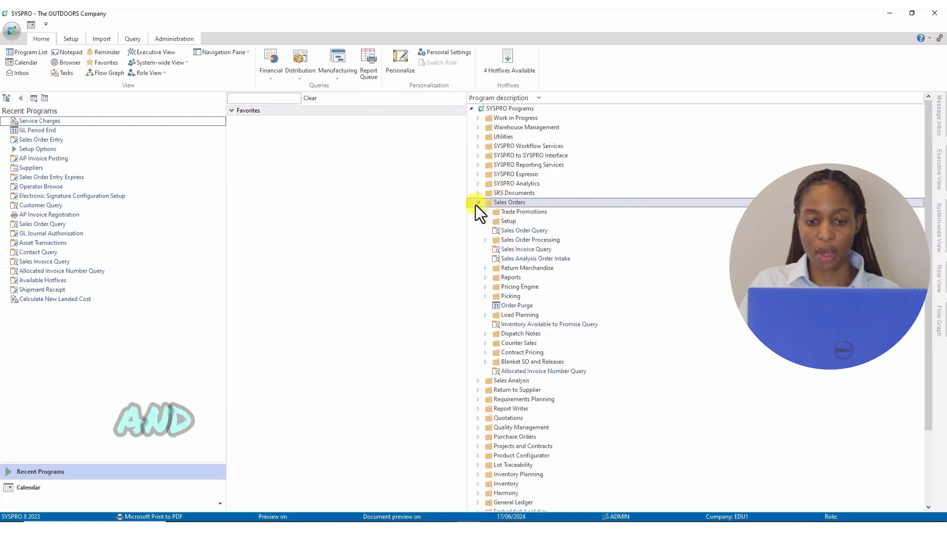
click(485, 240)
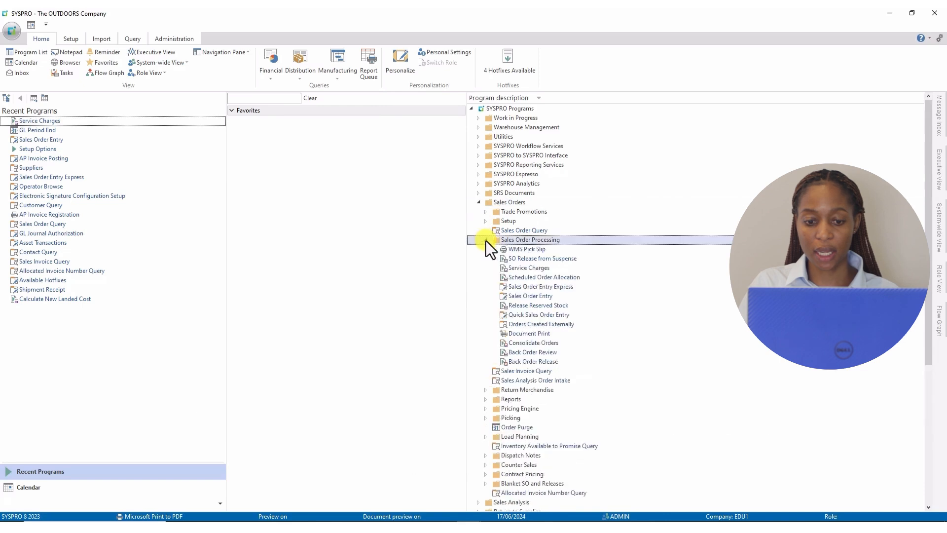
click(528, 269)
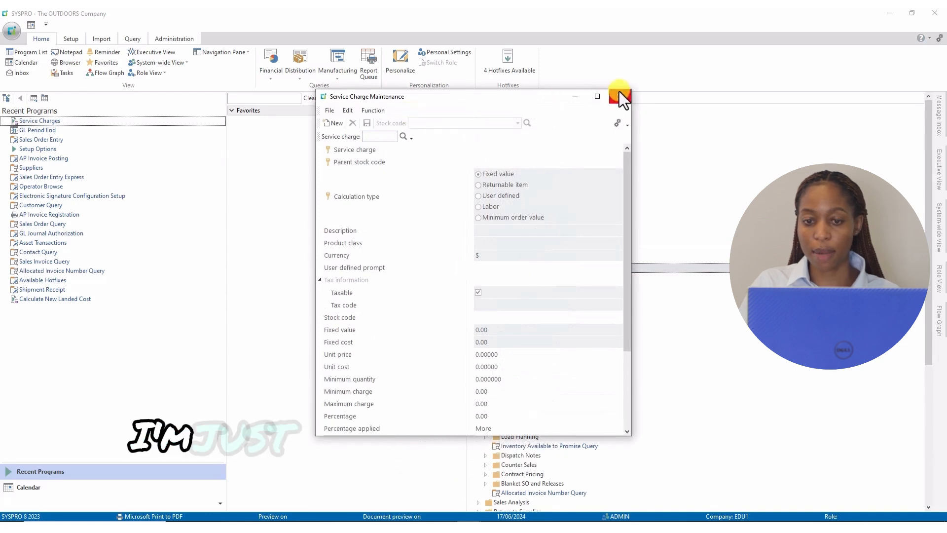
click(597, 96)
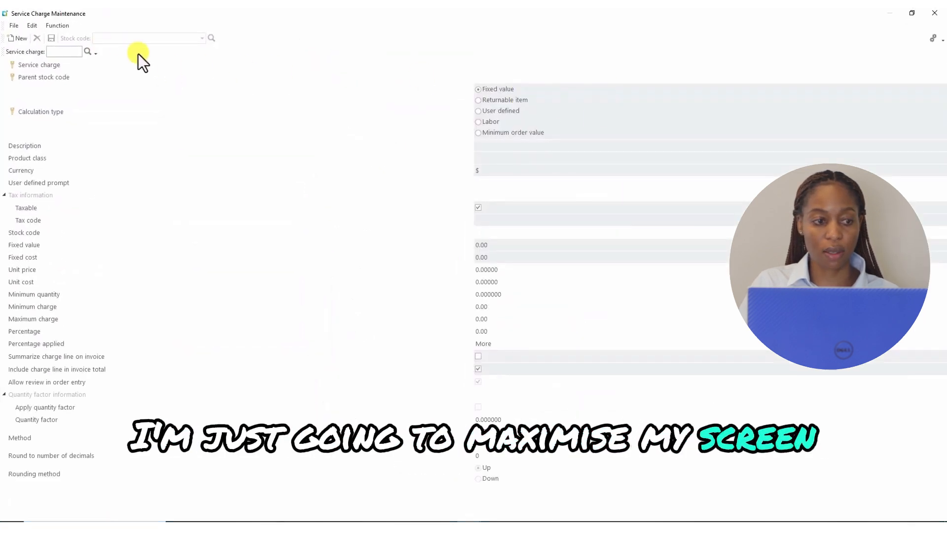
- Start a new service charge with the code LIQ and set its calculation type to Labor
click(66, 52)
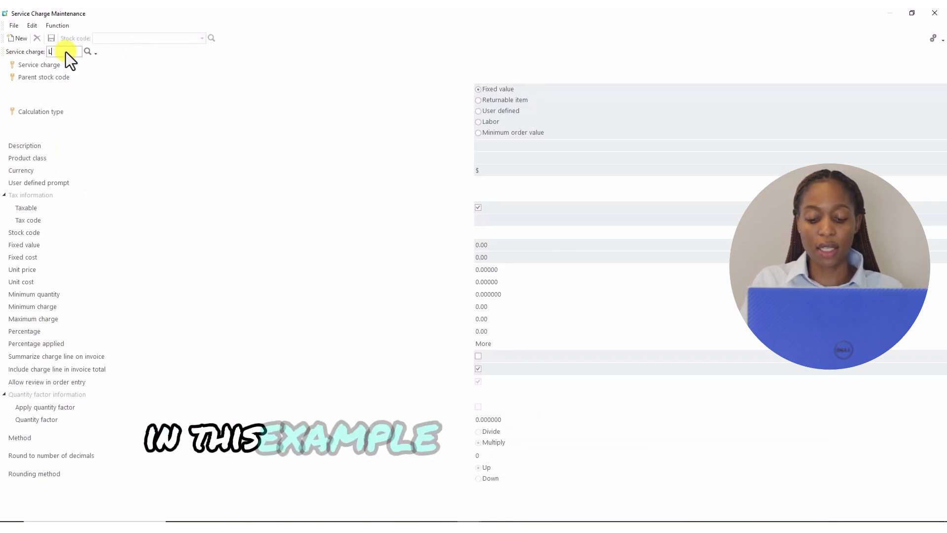
text(L)
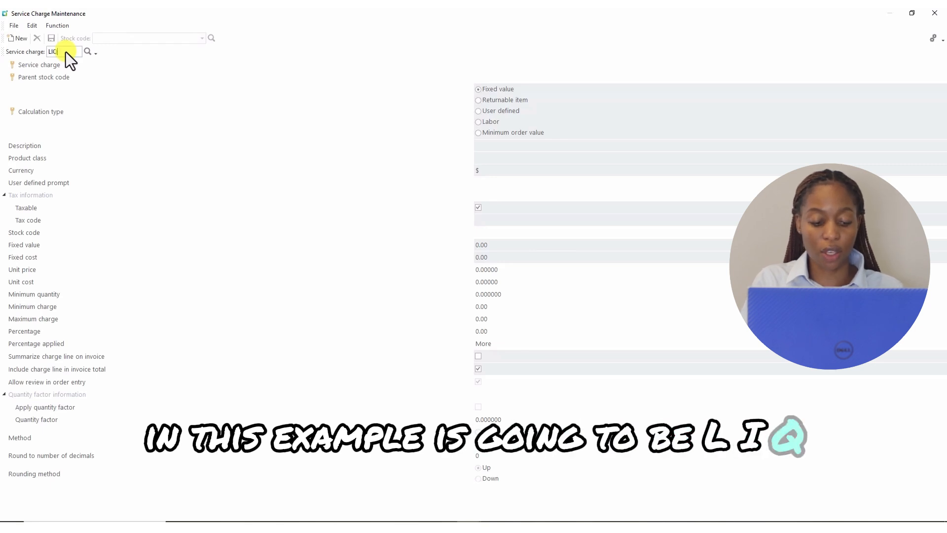
text(IQ)
key(Tab)
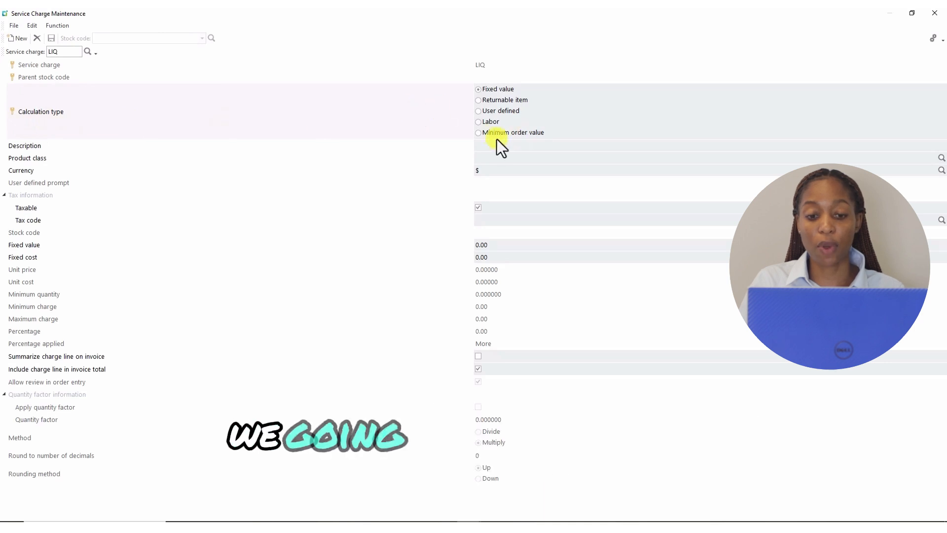
click(480, 122)
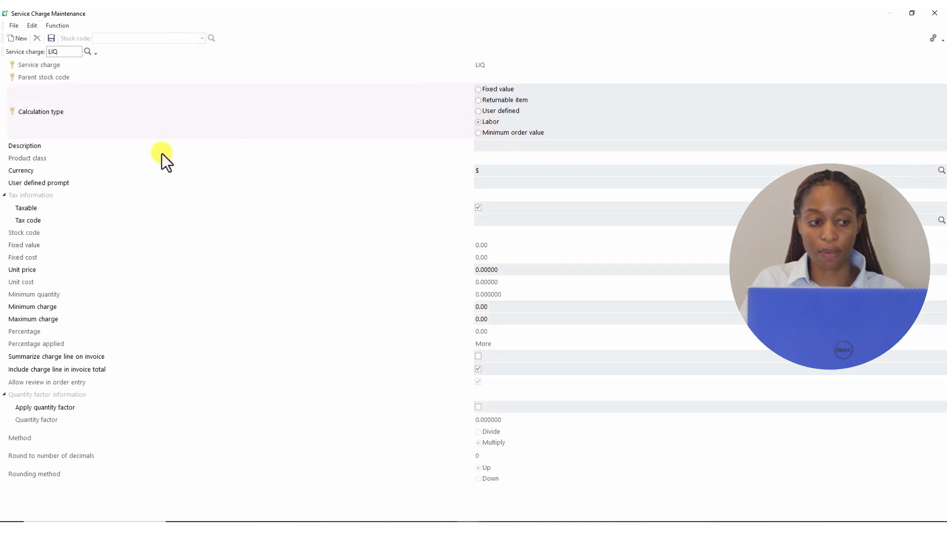
- Enter Cleaning Liquid as the description of the LIQ service charge
click(497, 147)
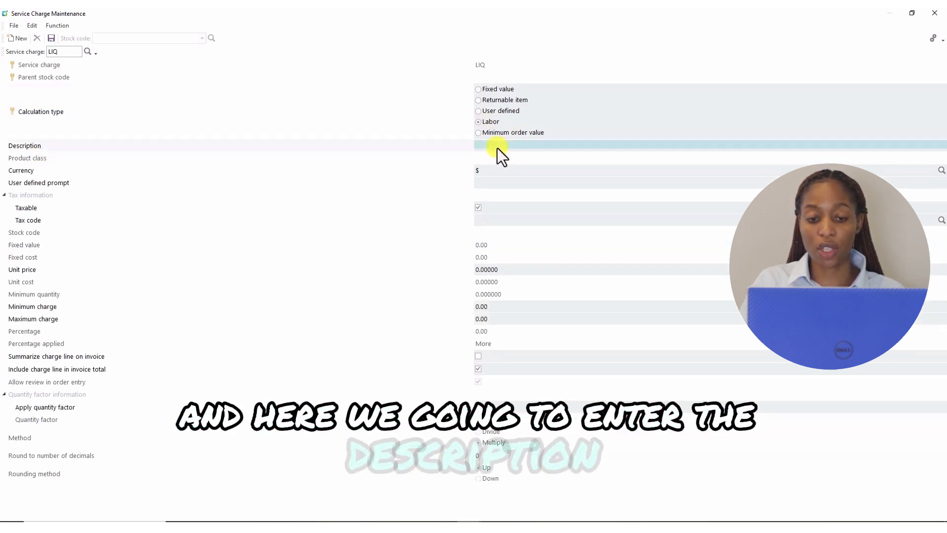
text(C)
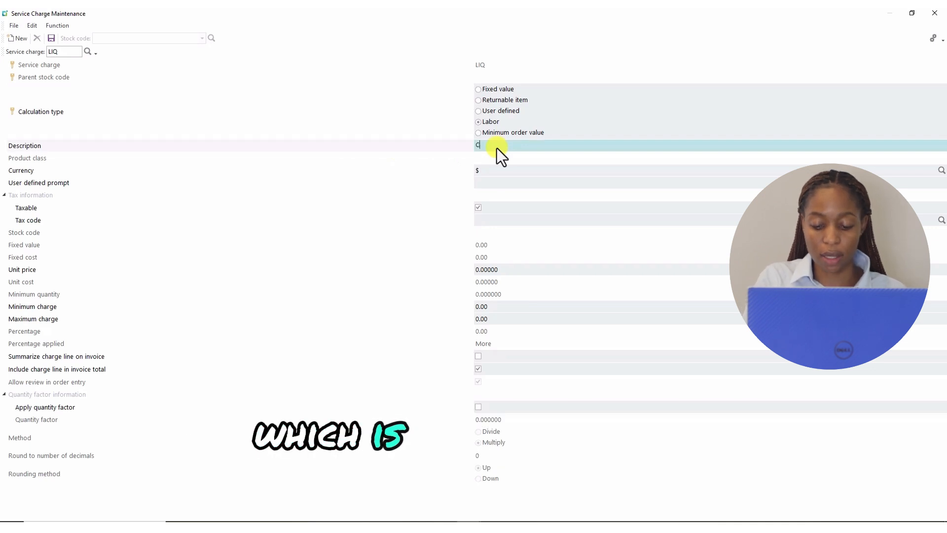
text(leanin)
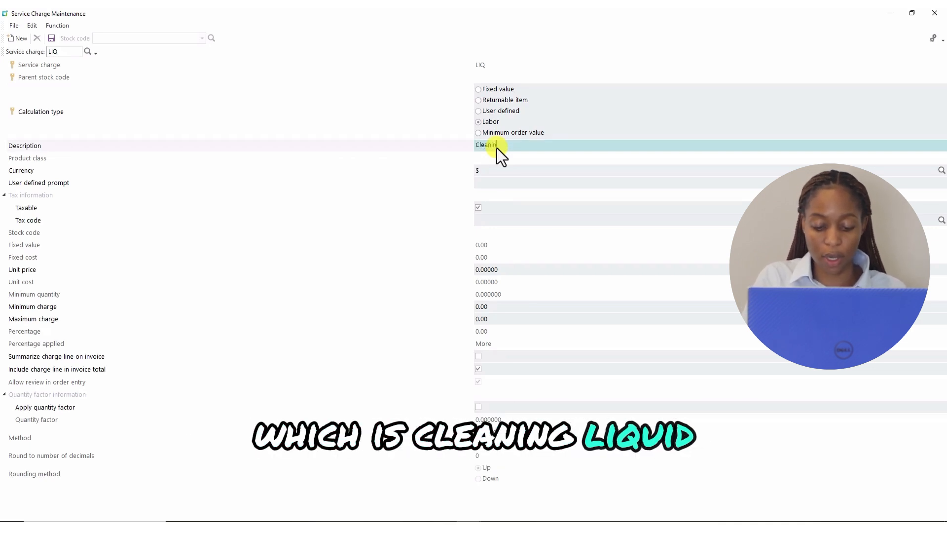
text(g)
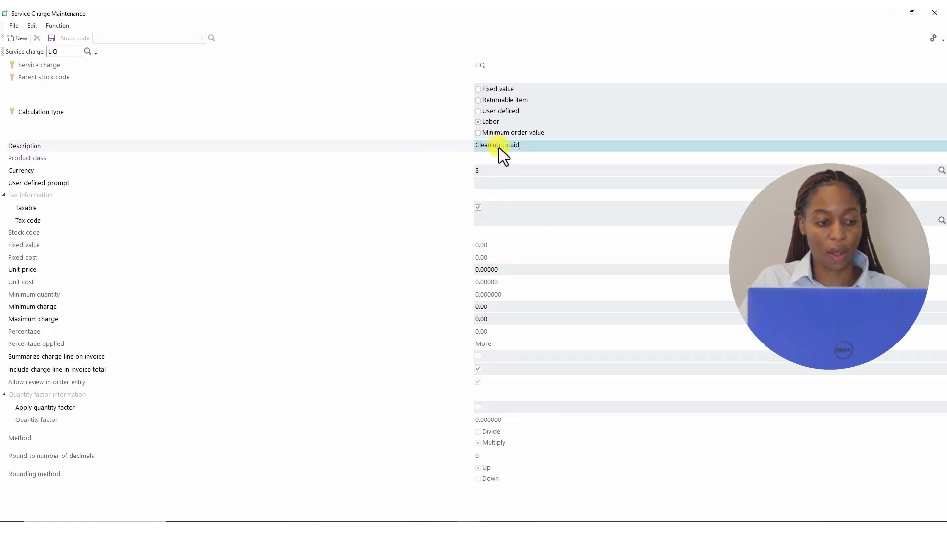
text( Liquid)
- Set the user defined prompt of the LIQ service charge to Liters
key(Tab)
key(Tab)
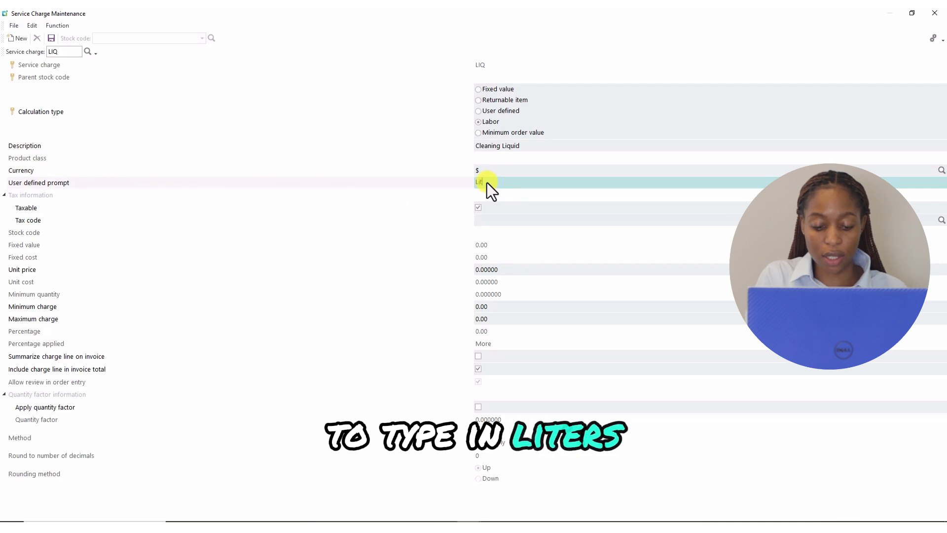
text(Liter)
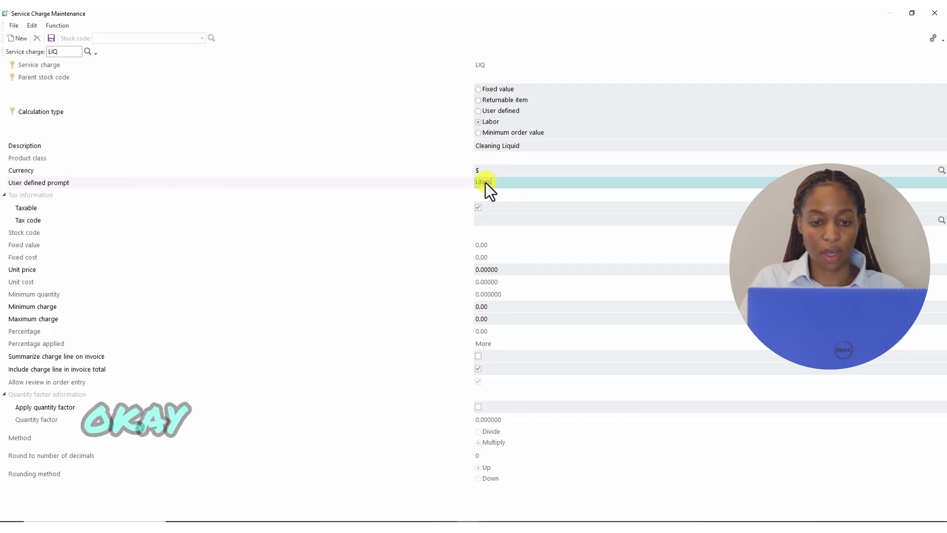
text(s)
click(490, 210)
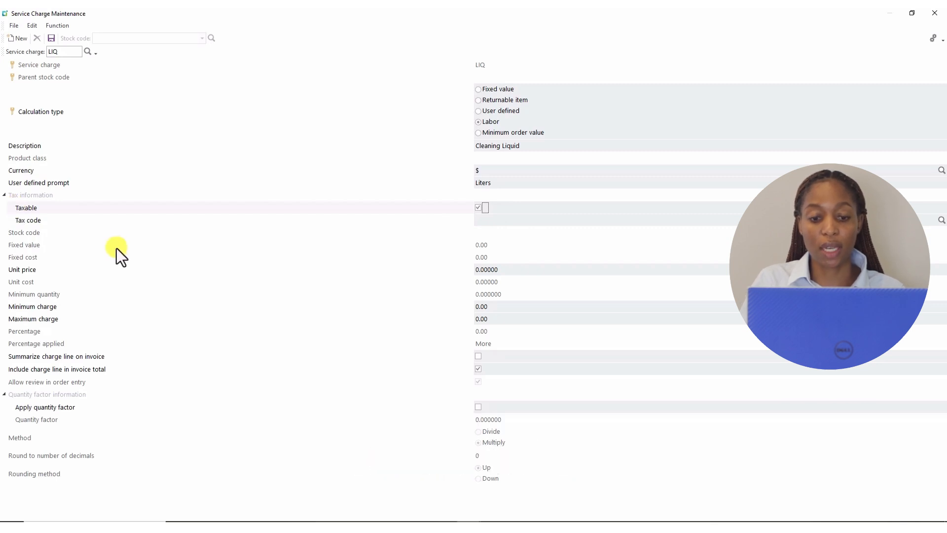
- Make the LIQ service charge non-taxable and set its unit price to 1.20
click(478, 209)
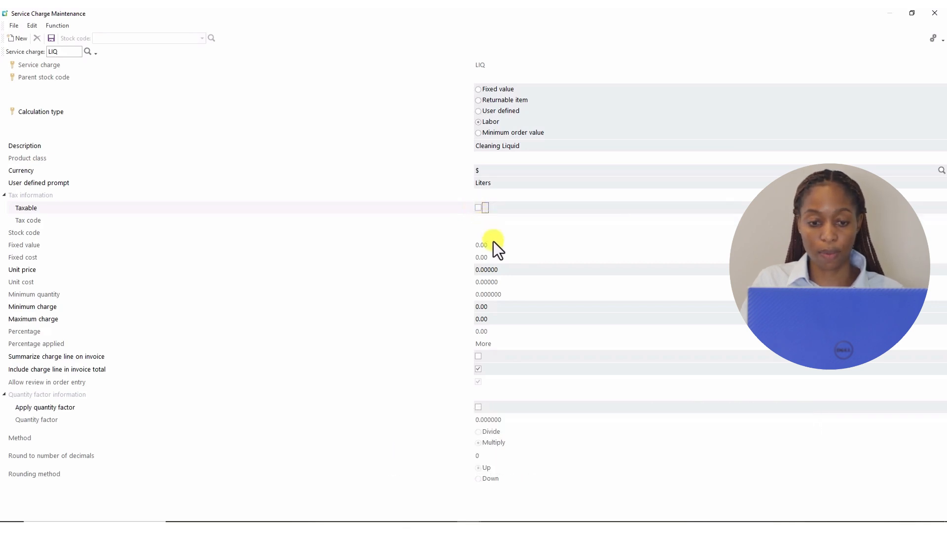
click(513, 271)
text(1)
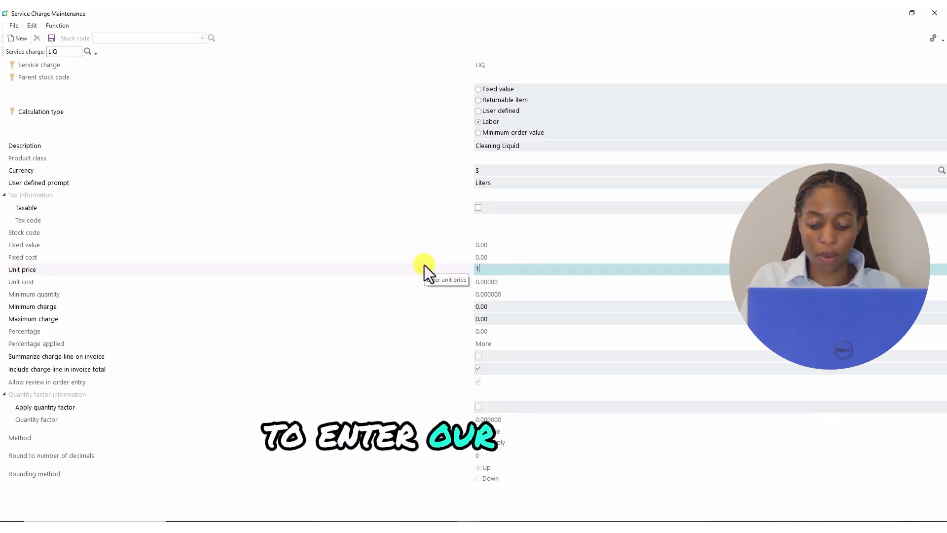
text(.20)
key(Tab)
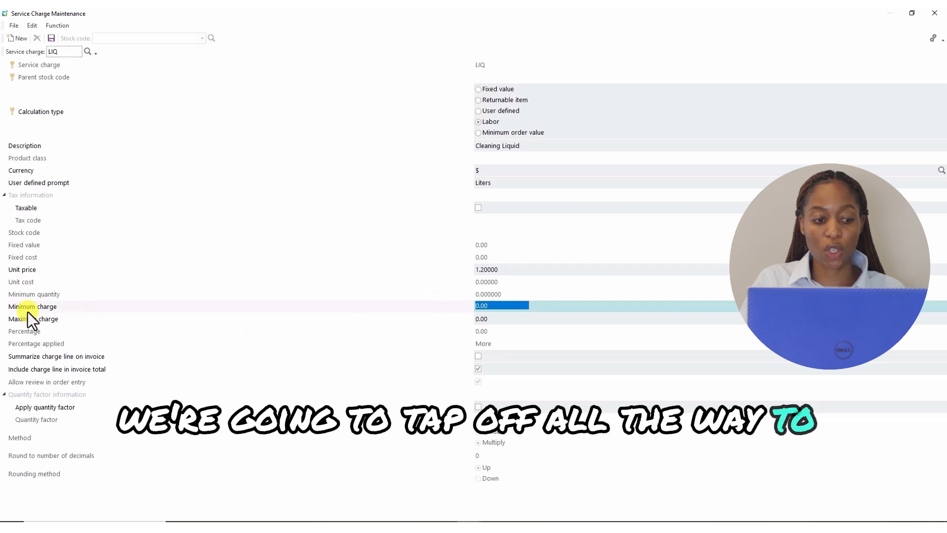
- Set the LIQ minimum charge to 1.20 and maximum charge to 10, and save the service charge before closing the program
text(1)
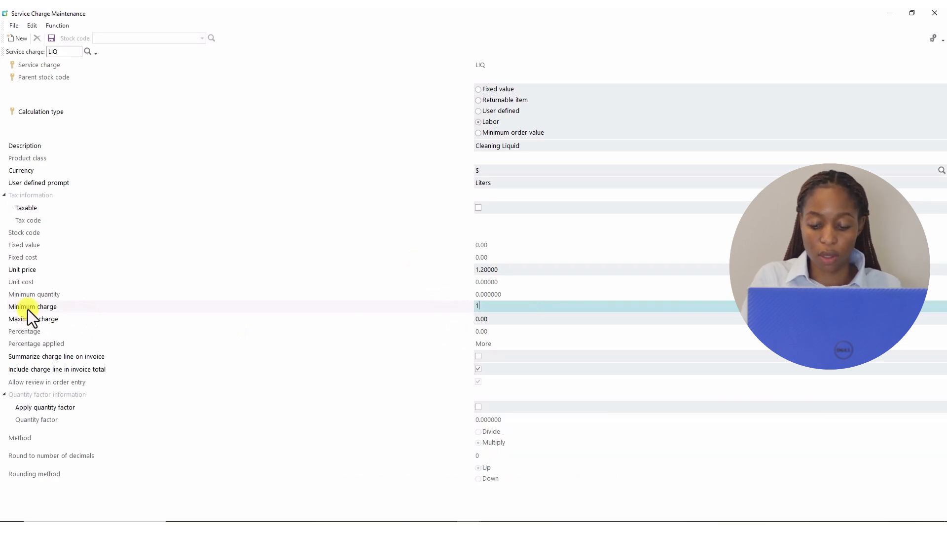
text(.20)
key(Tab)
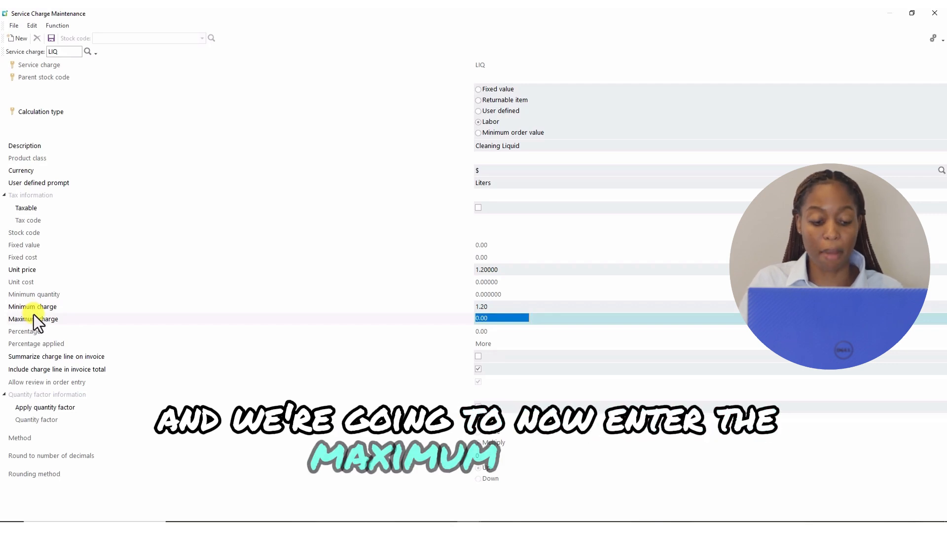
text(10)
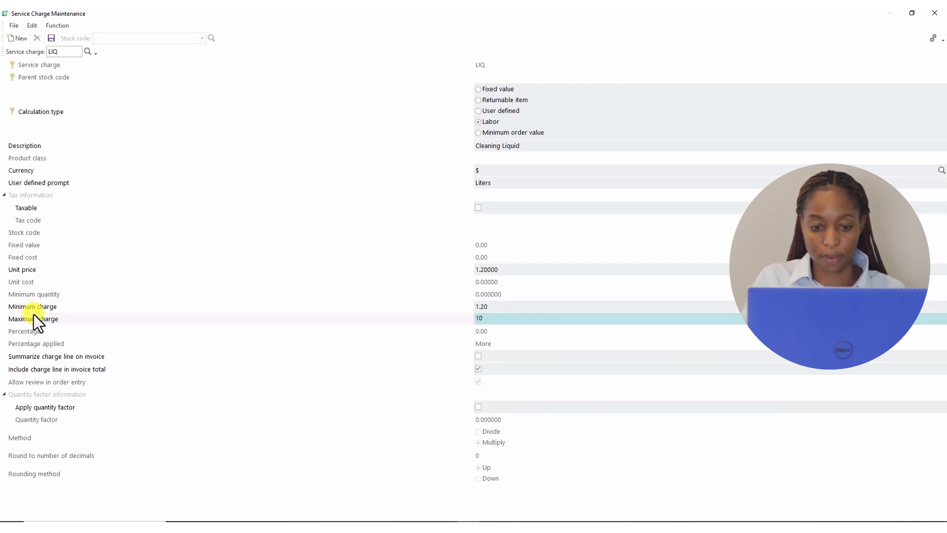
key(Tab)
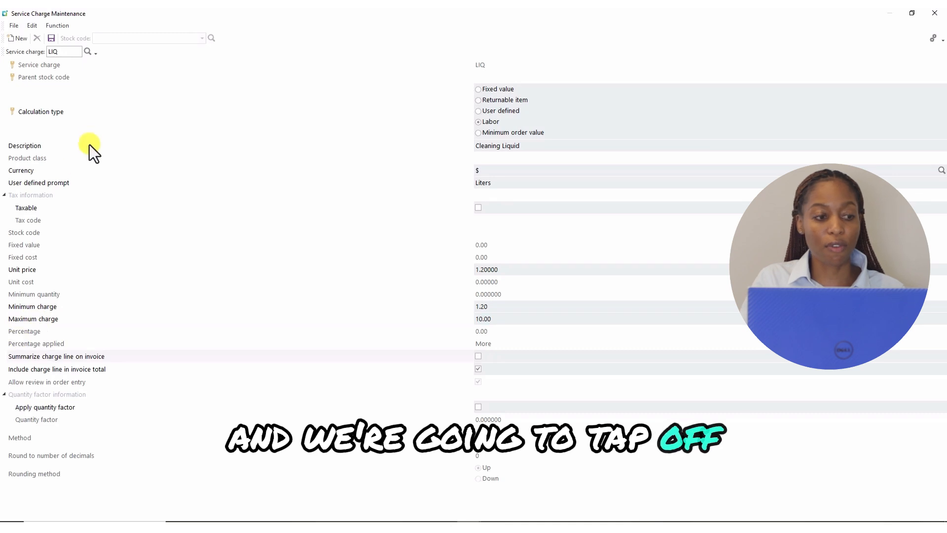
click(55, 41)
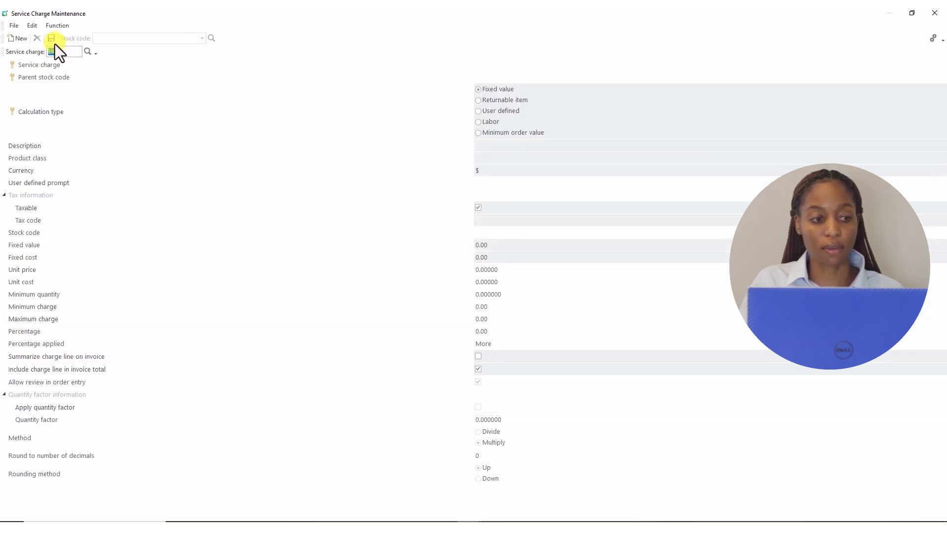
click(935, 13)
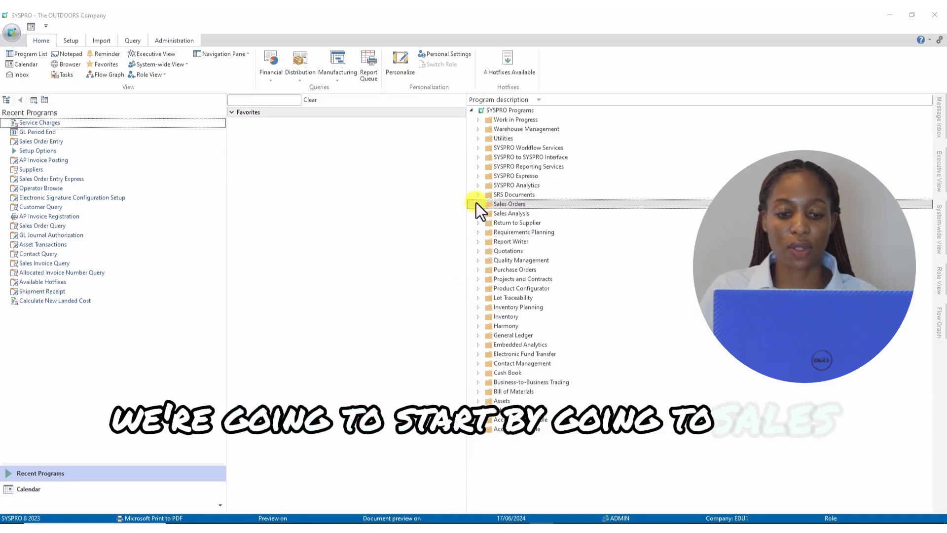
- Open the Service Charges program under Sales Orders, Sales Order Processing, and maximize its window
click(478, 203)
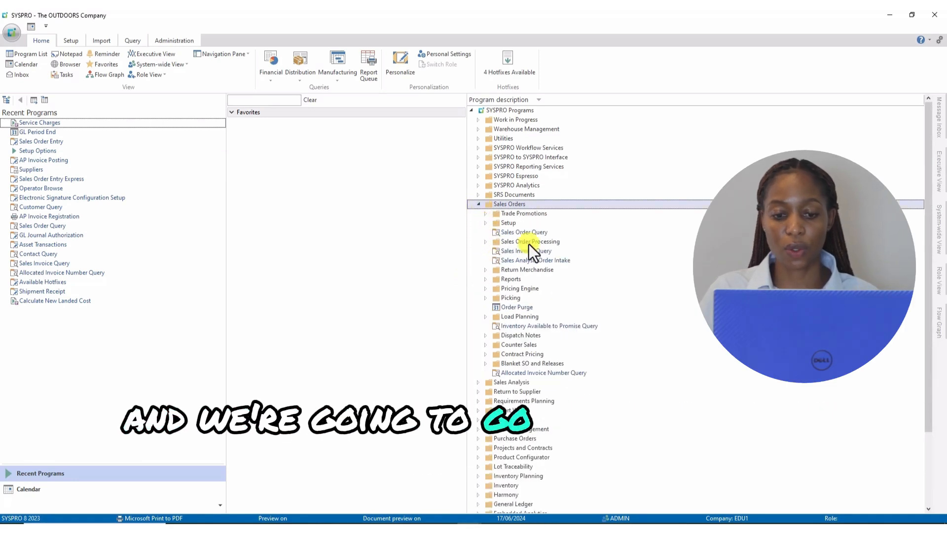
click(486, 242)
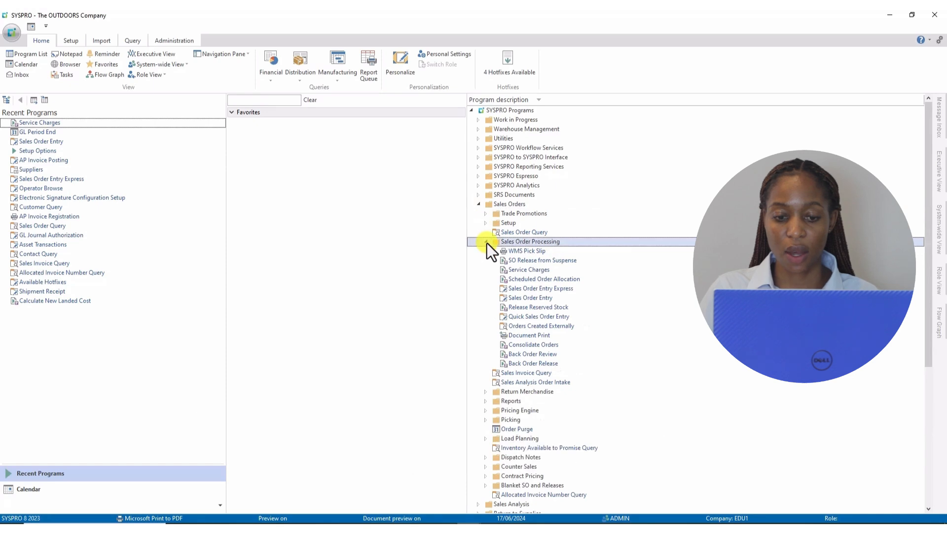
click(527, 271)
double_click(528, 272)
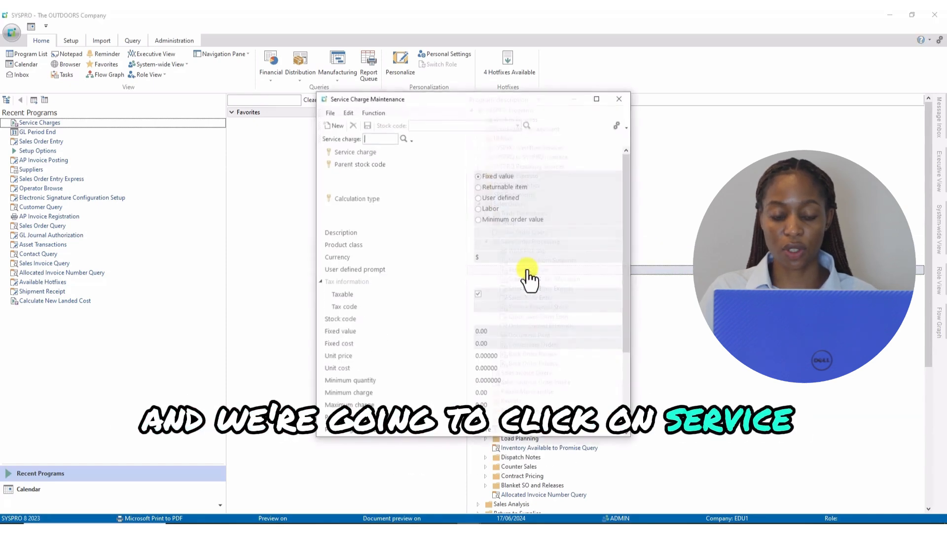
click(598, 98)
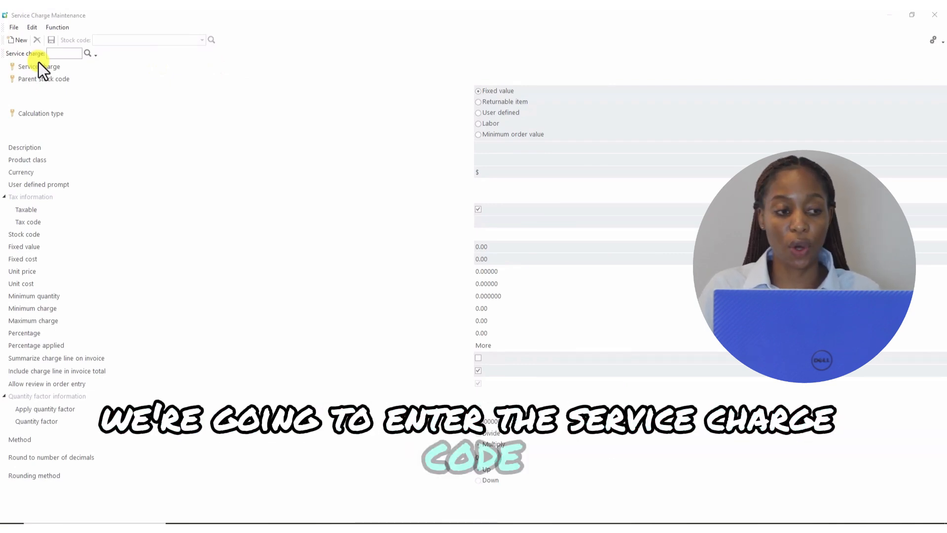
- Create a service charge with the code CRATE and set its calculation type to Returnable item
click(61, 55)
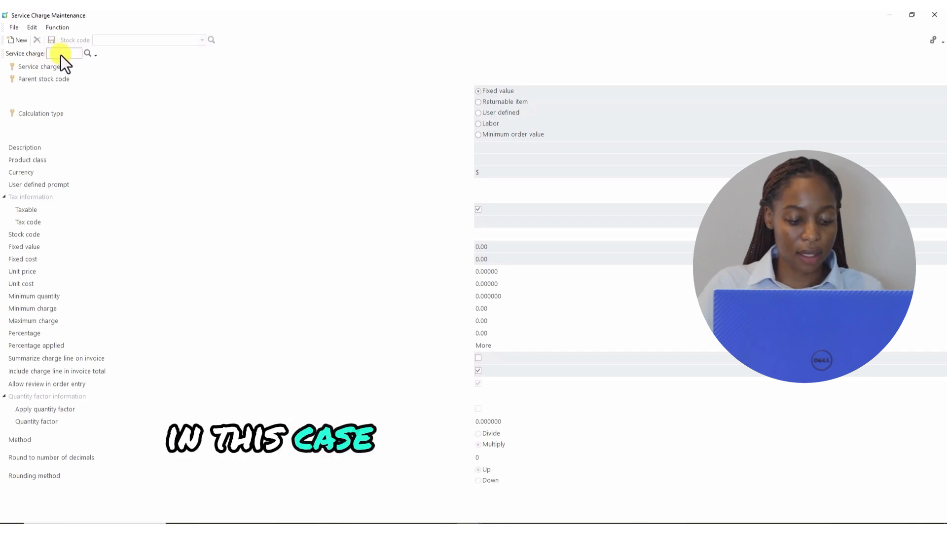
text(CRAT)
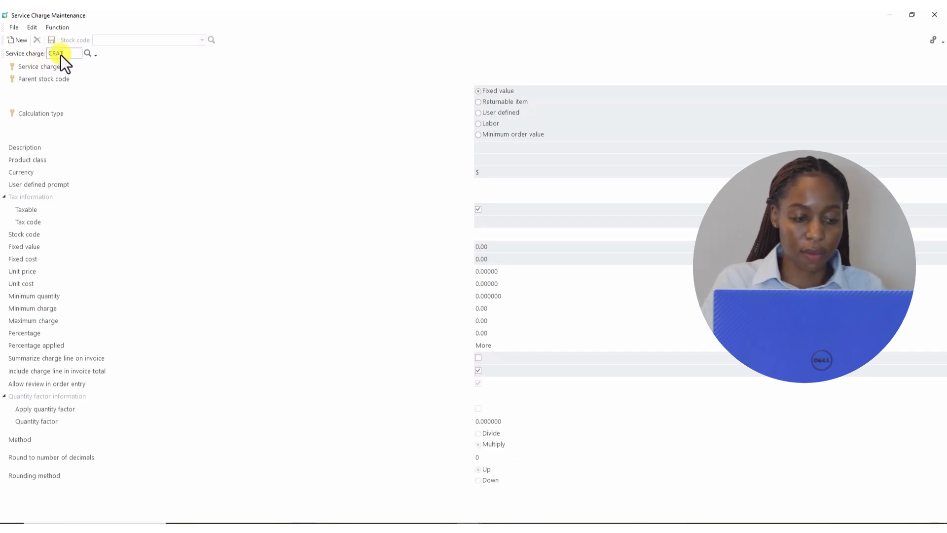
text(E)
key(Tab)
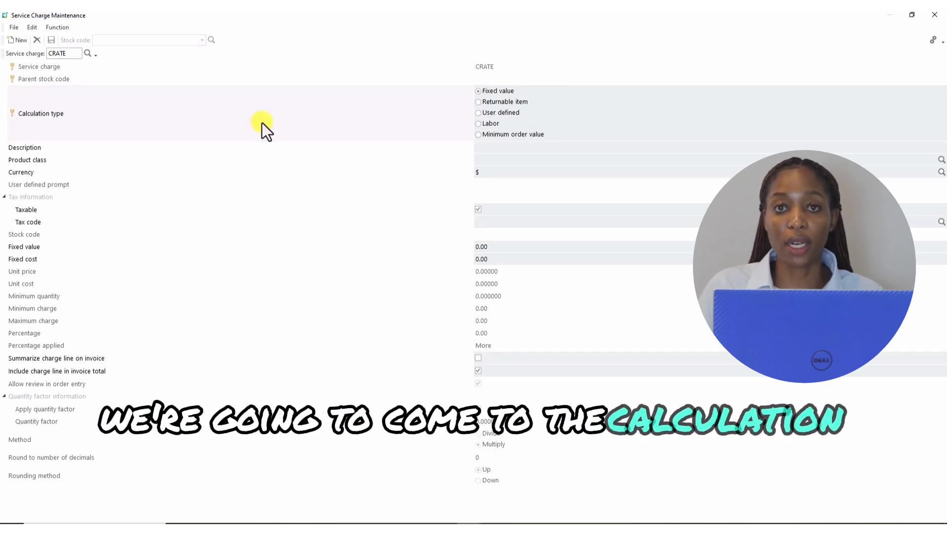
click(478, 102)
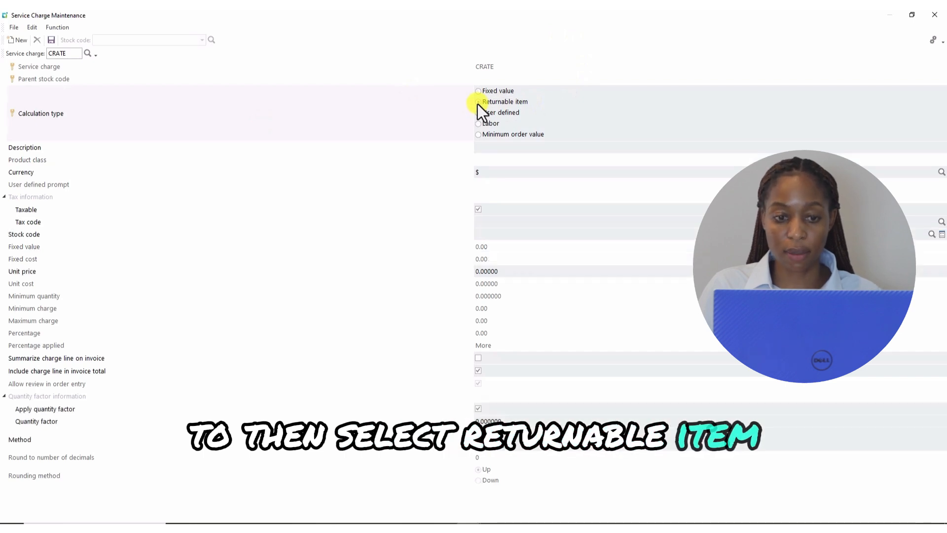
- Enter Returnable crate as the description of the CRATE service charge
click(484, 147)
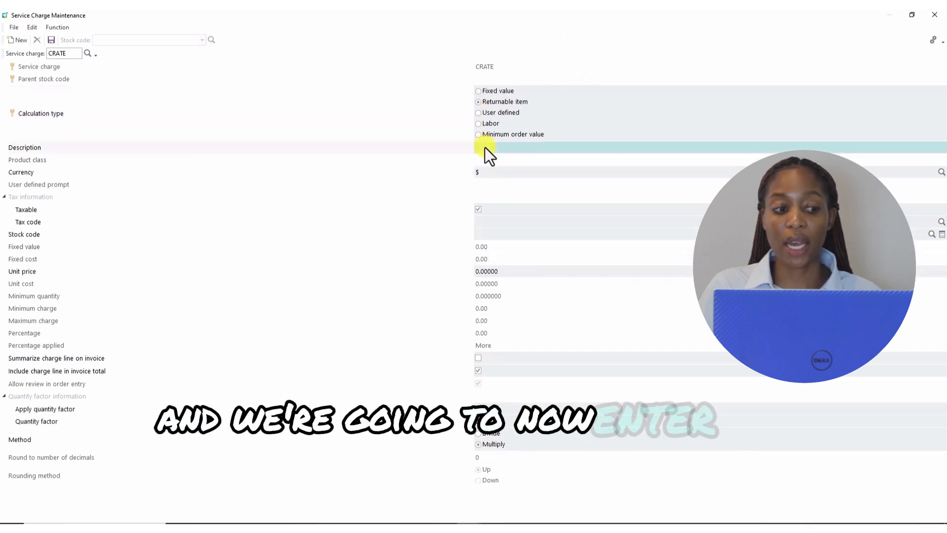
text(Return)
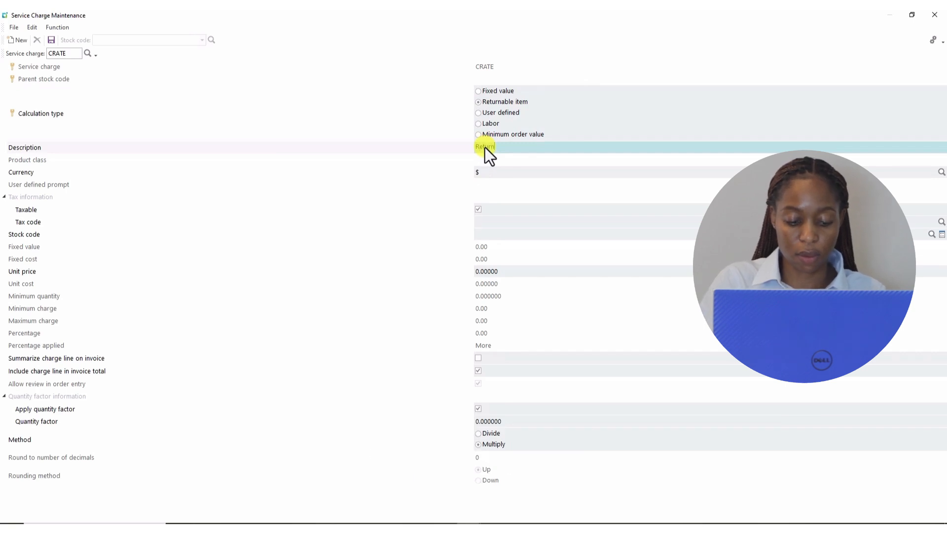
text(able cr)
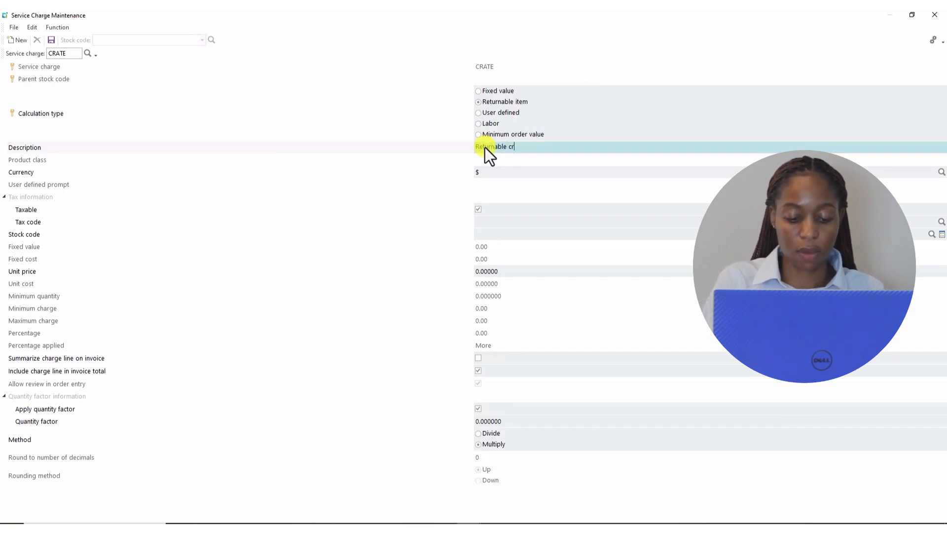
text(ate)
key(Tab)
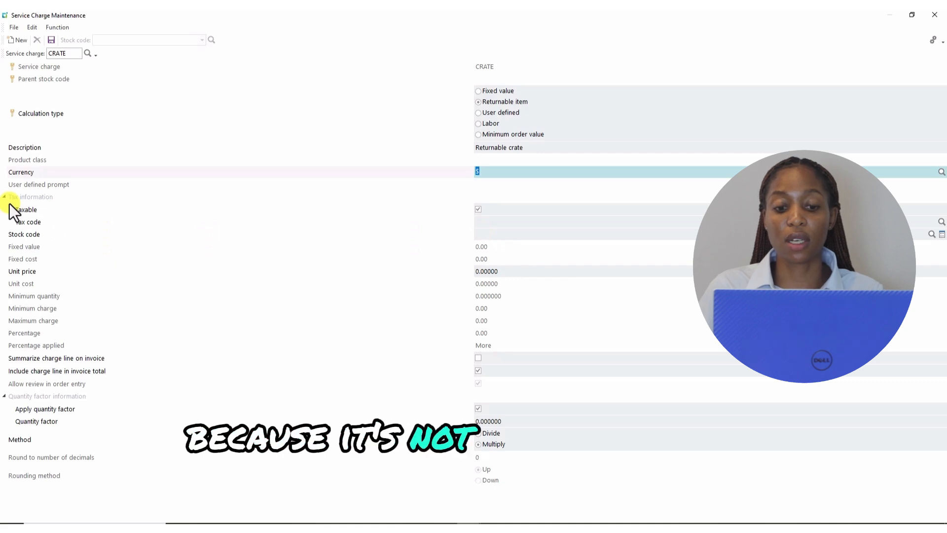
- Make the CRATE service charge non-taxable and assign stock code C200 to it
click(478, 210)
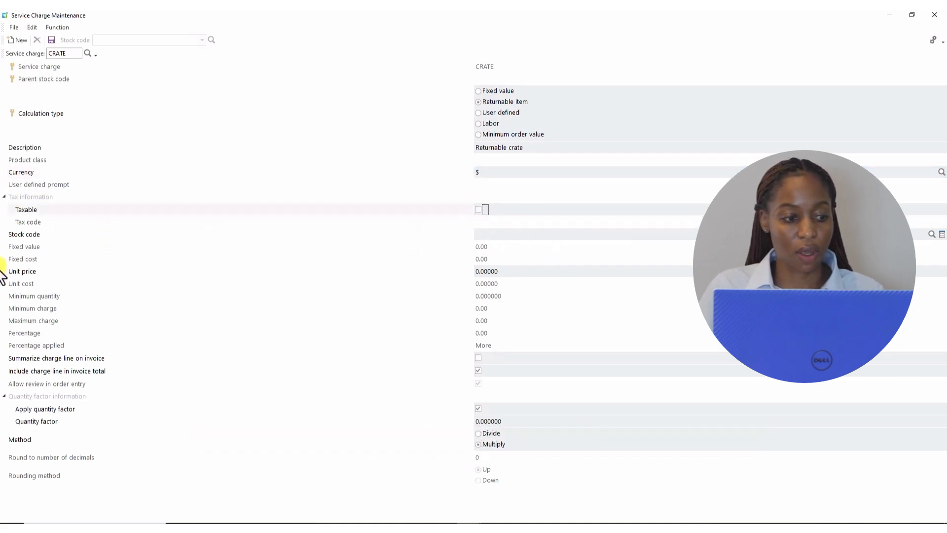
click(481, 234)
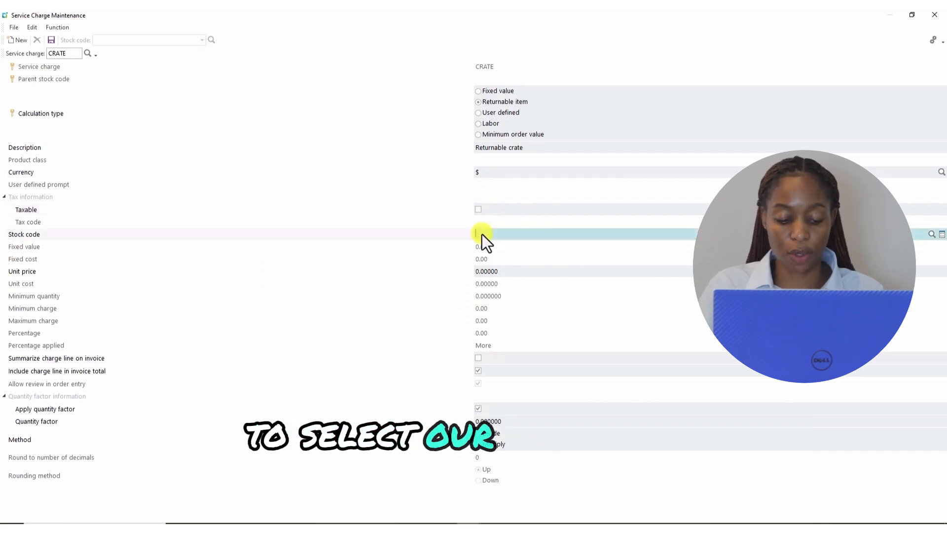
text(C2)
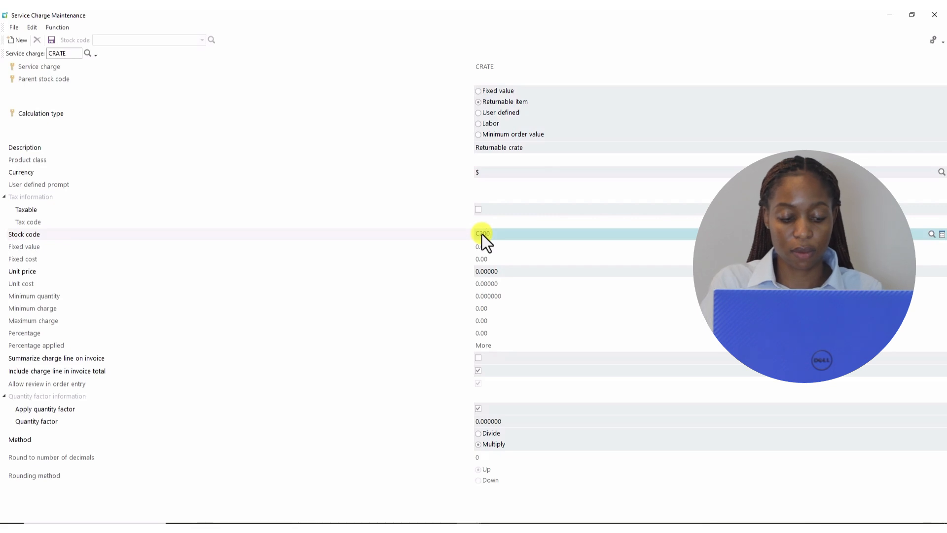
text(00)
key(Tab)
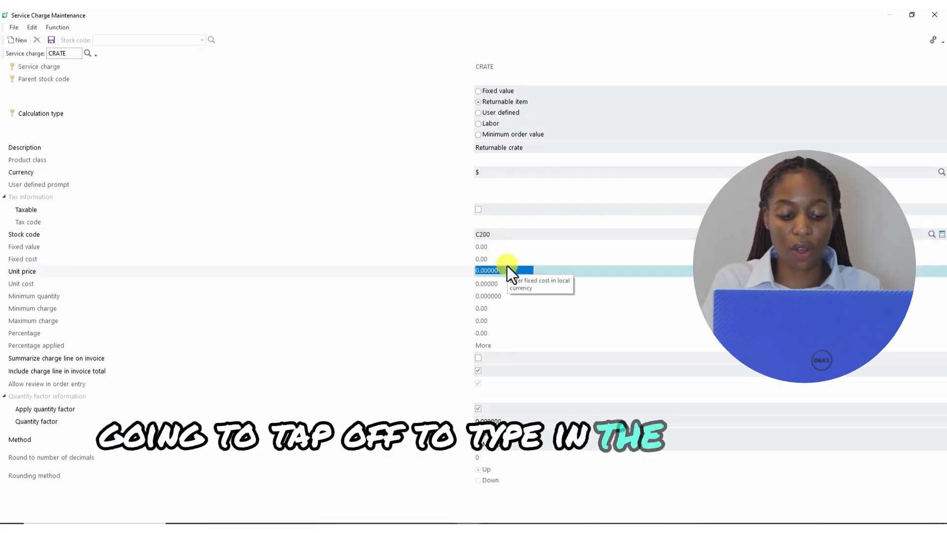
- Set the CRATE unit price to 75 and quantity factor to 1, and save the service charge before closing the program
text(75)
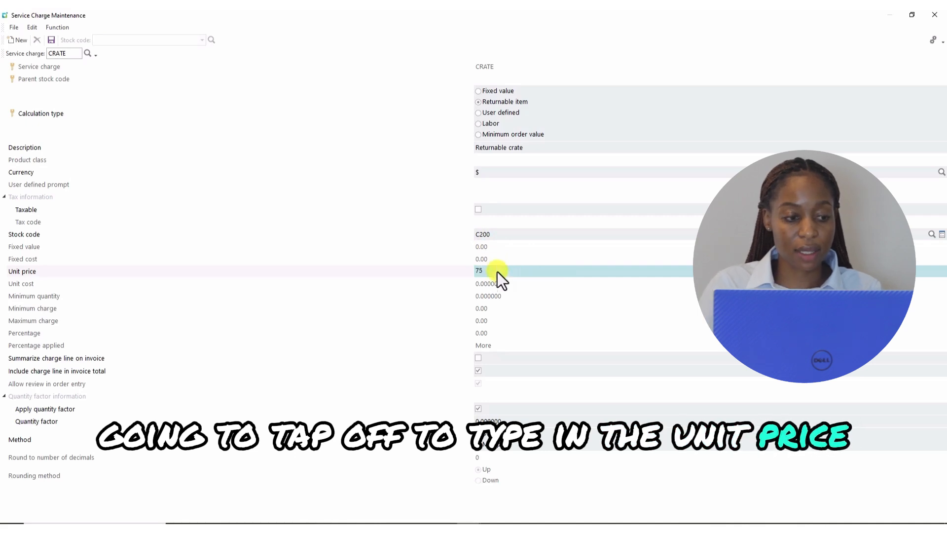
key(Tab)
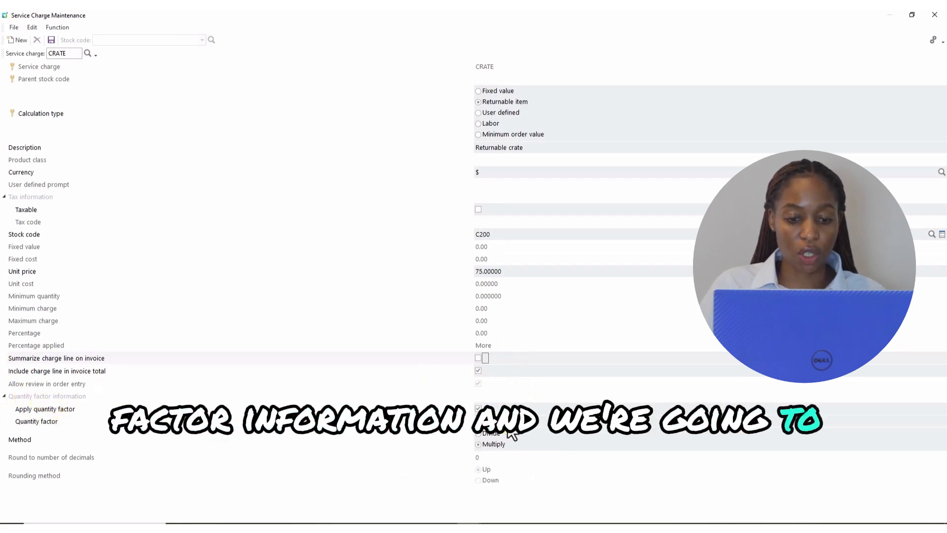
click(483, 425)
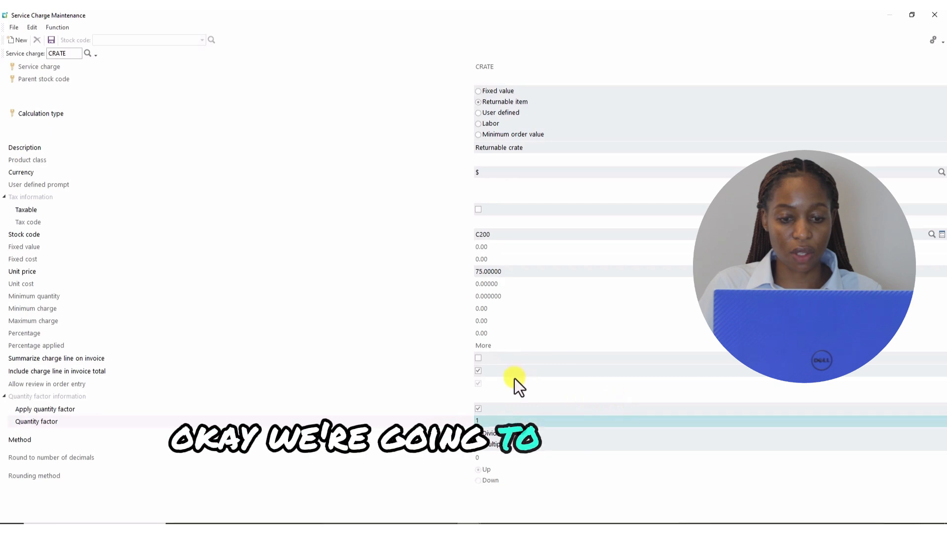
key(Tab)
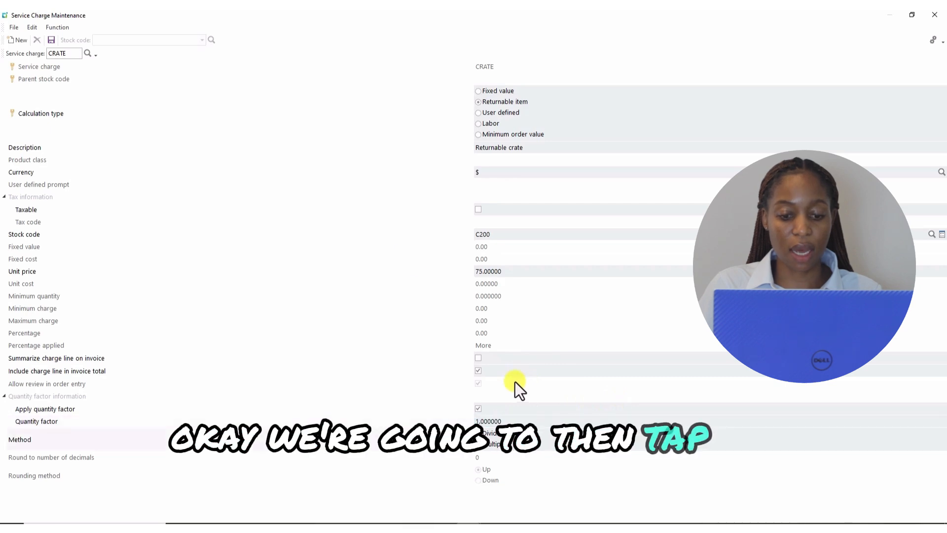
click(52, 40)
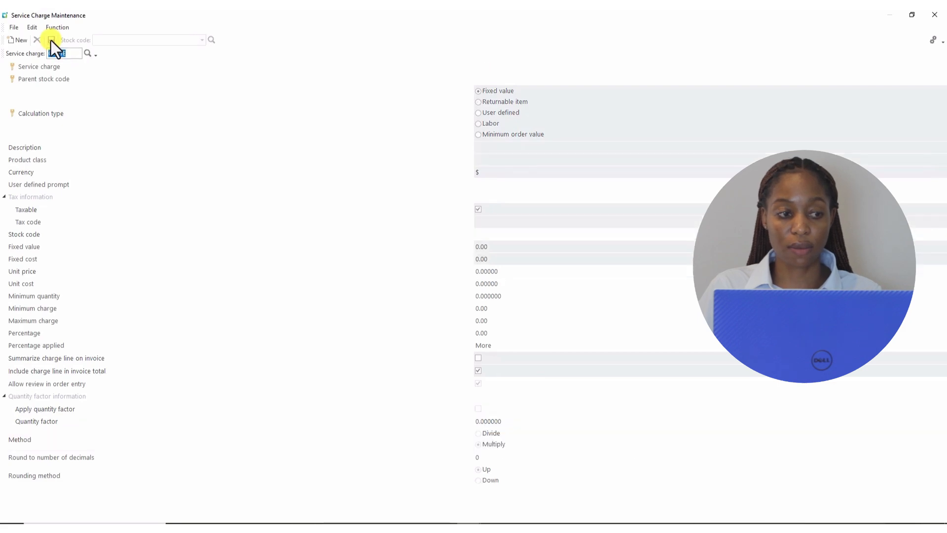
click(935, 14)
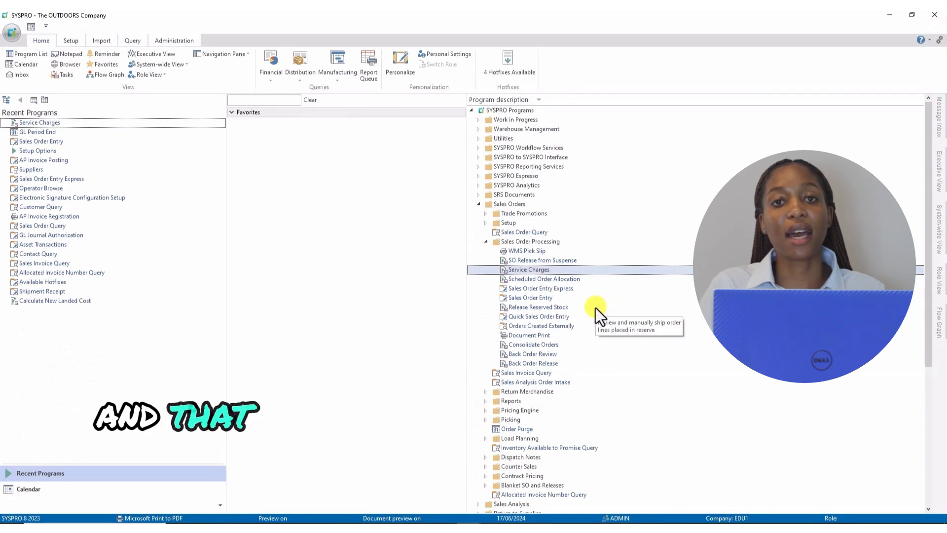
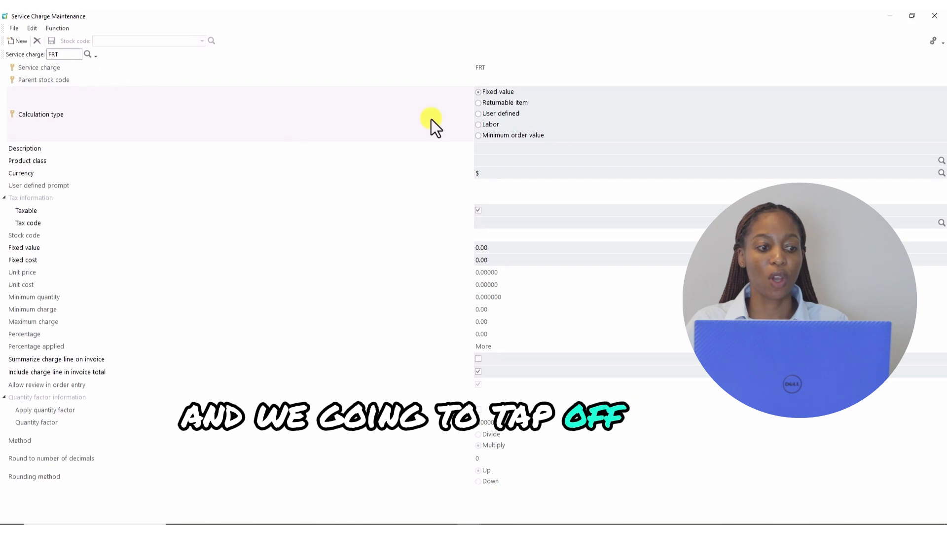
- Set the FRT service charge's calculation type to User defined and enter Freight as its description
click(479, 114)
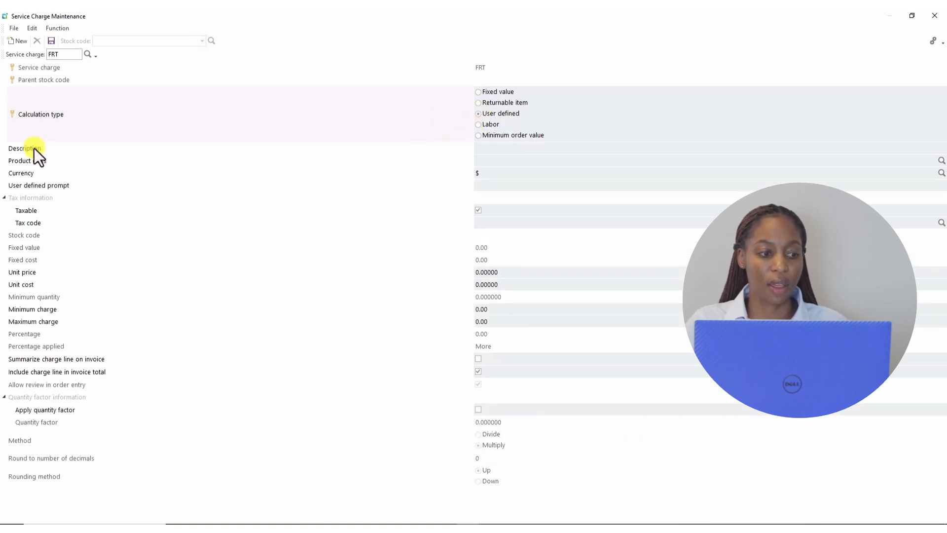
click(485, 149)
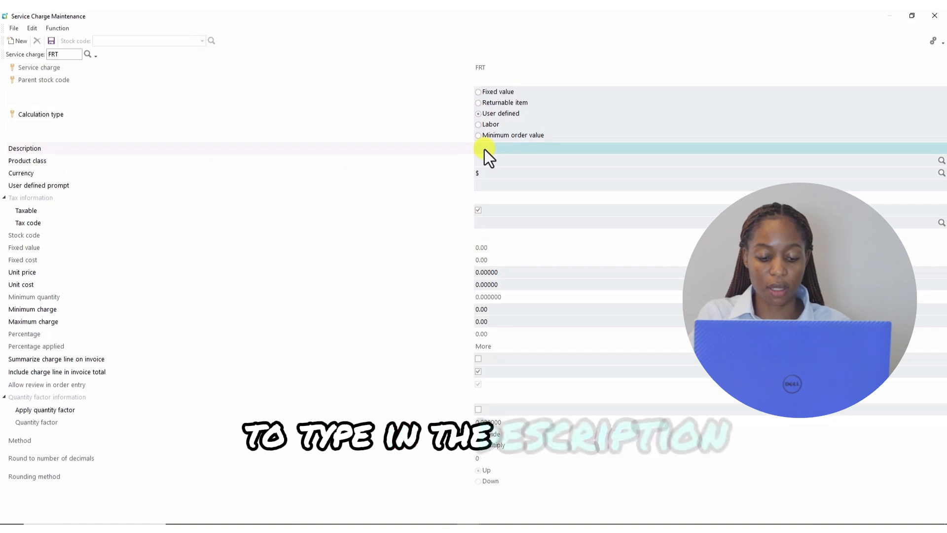
text(Fre)
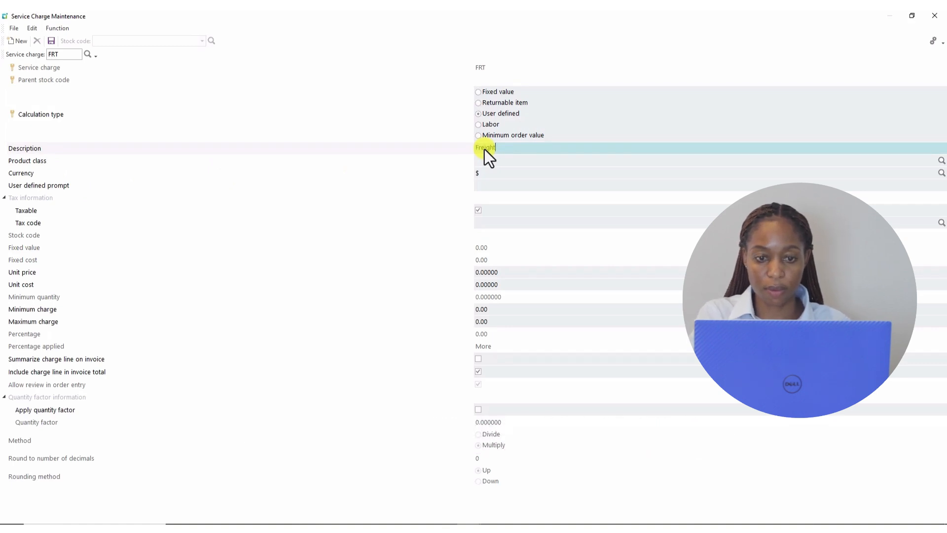
text(ight)
key(Tab)
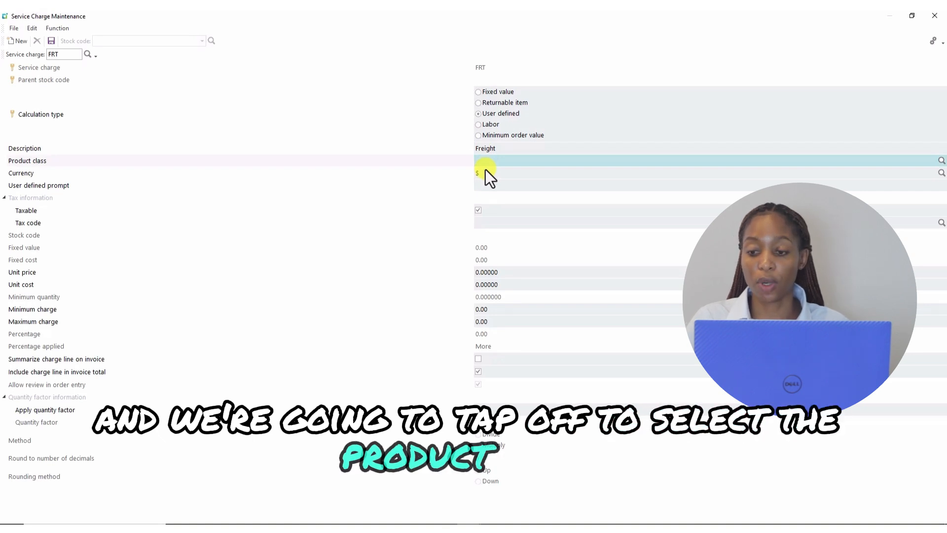
- Look up the product classes for branch 10 and assign the miscellaneous charges class _OTH to the FRT service charge
click(941, 160)
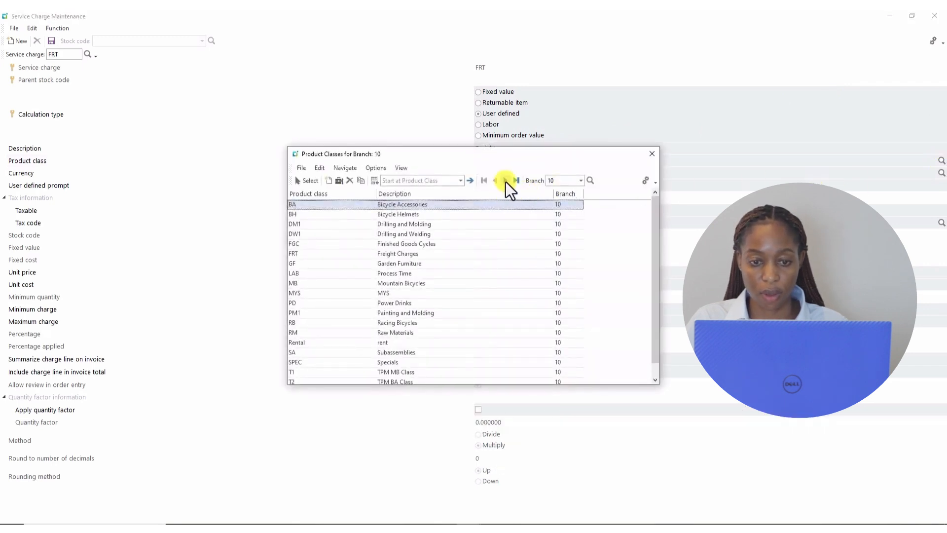
click(505, 181)
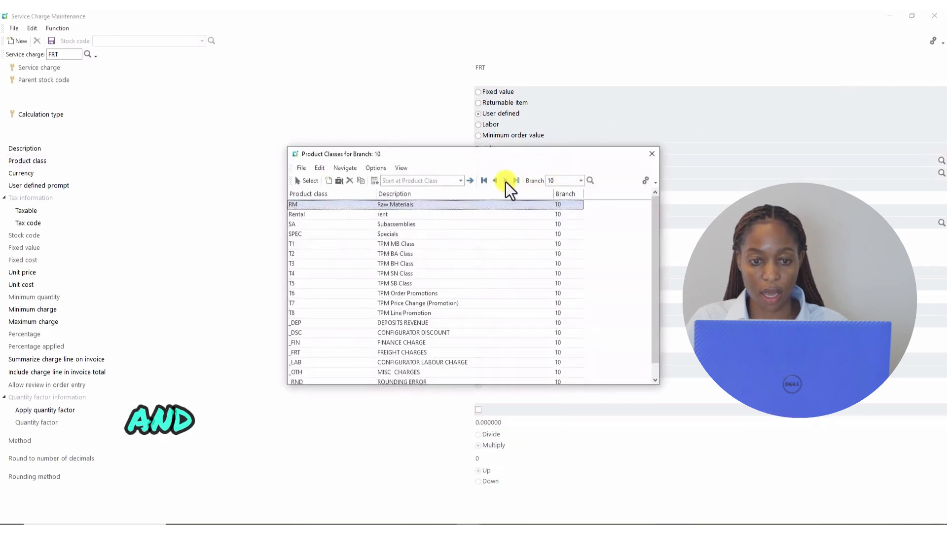
click(655, 380)
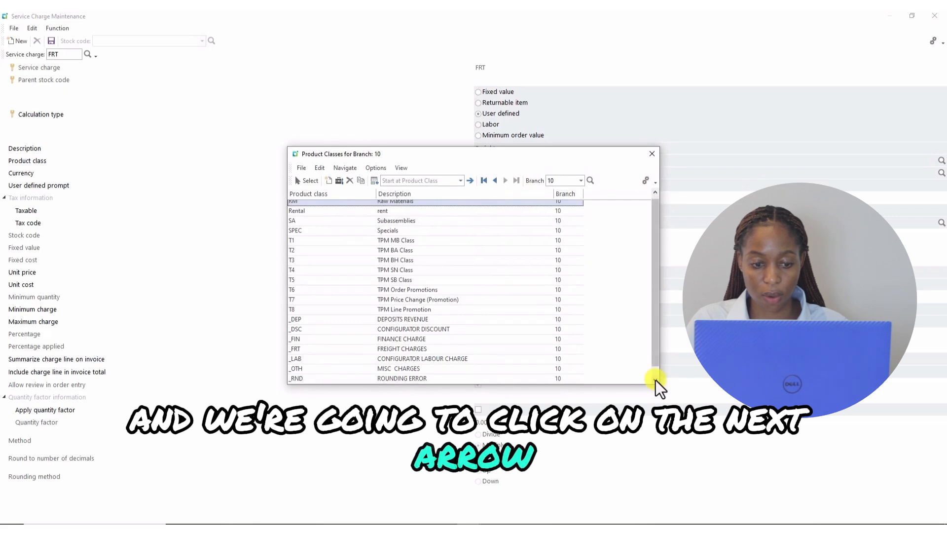
click(379, 369)
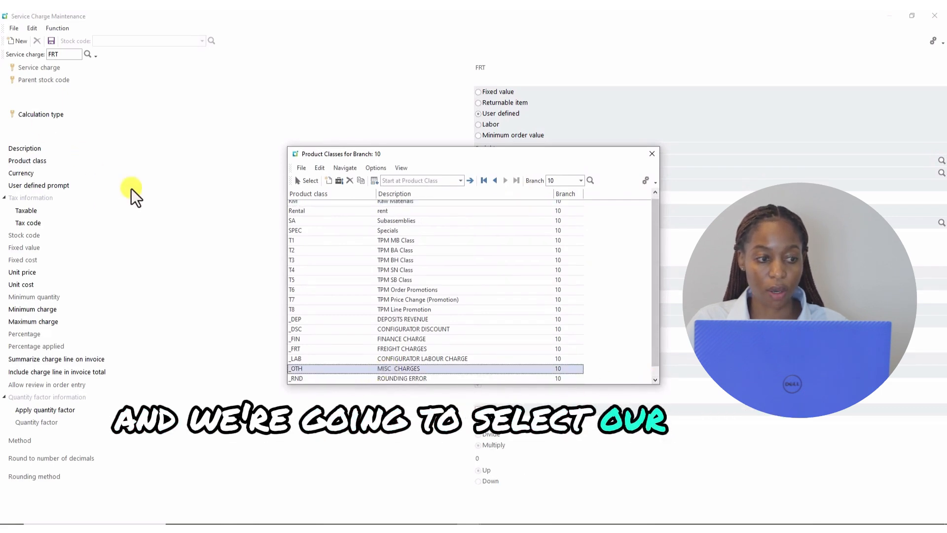
click(309, 180)
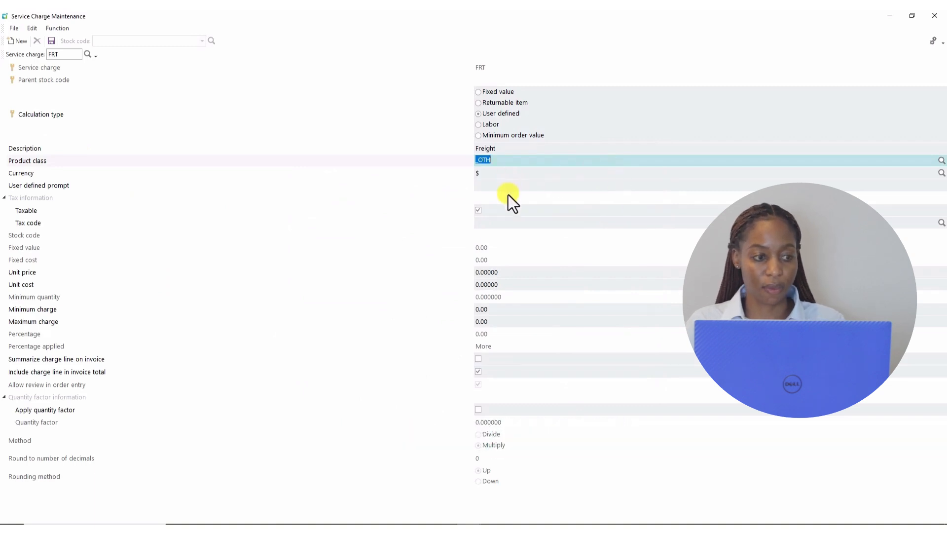
- Enter Weight as the user defined prompt of the FRT service charge and make the charge non-taxable
key(Tab)
key(Tab)
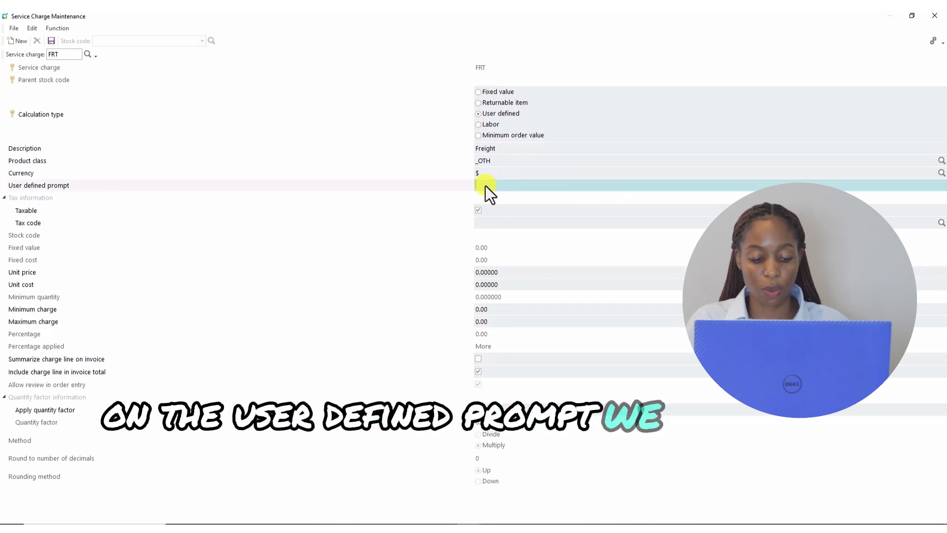
text(Weight)
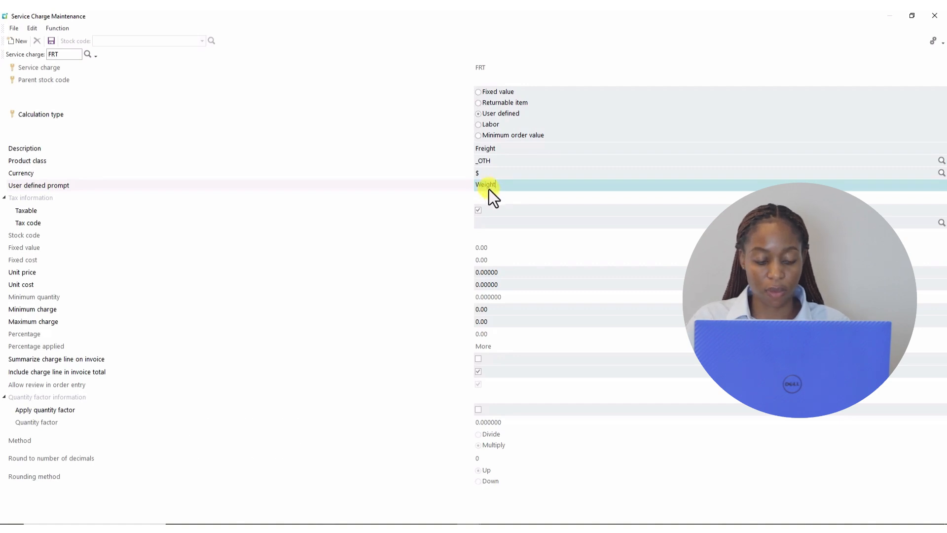
key(Tab)
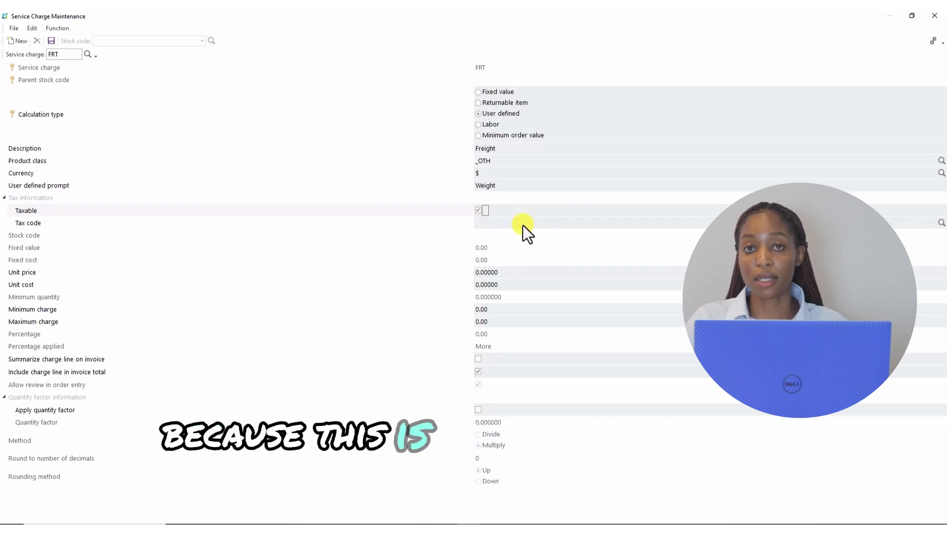
click(479, 210)
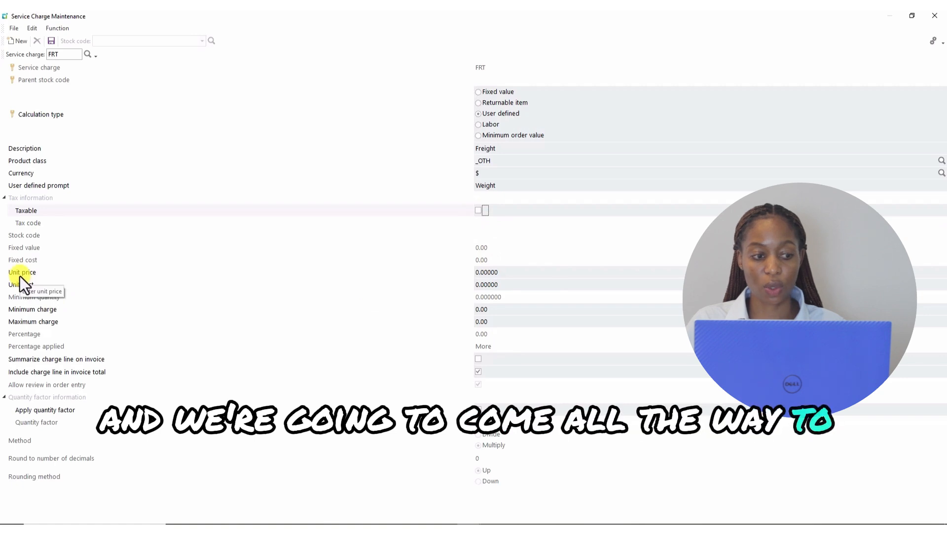
- Set the FRT unit price to 50 and the unit cost to 45
click(510, 271)
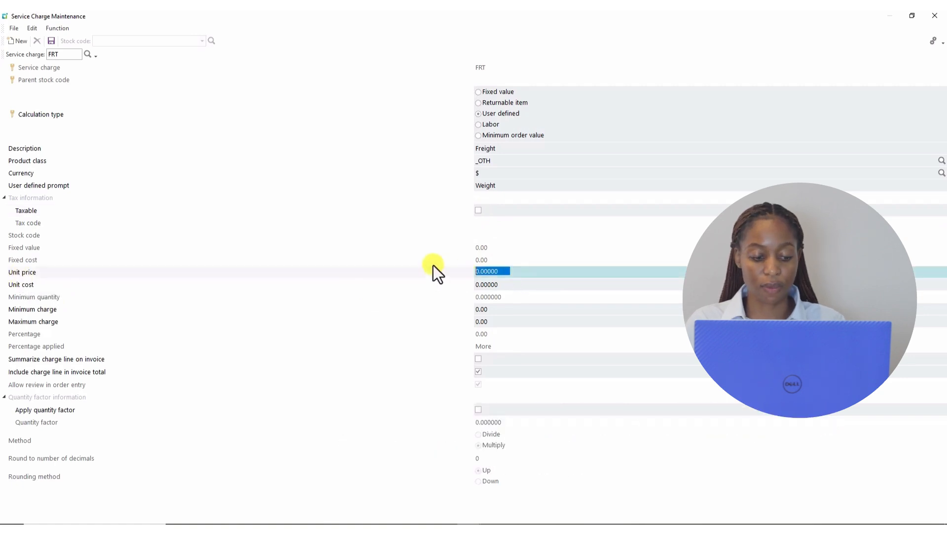
text(50)
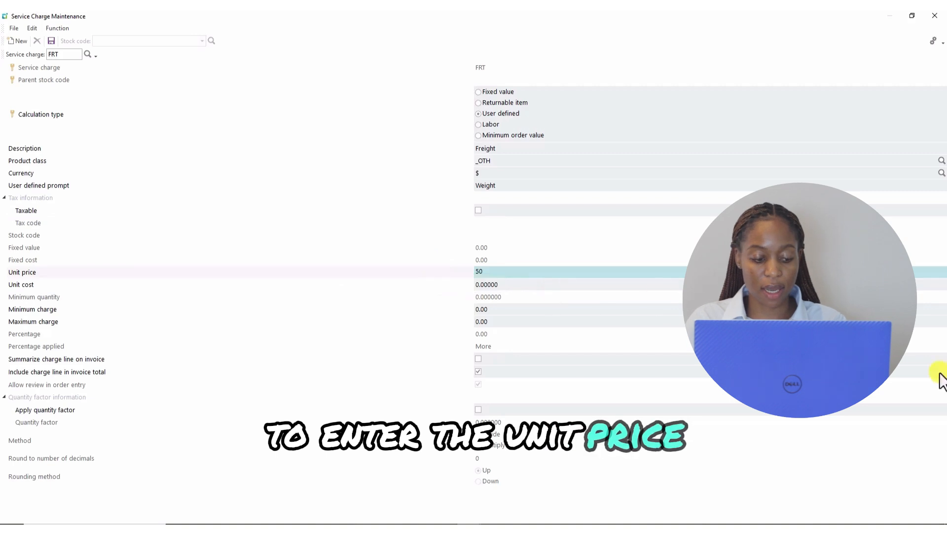
key(Tab)
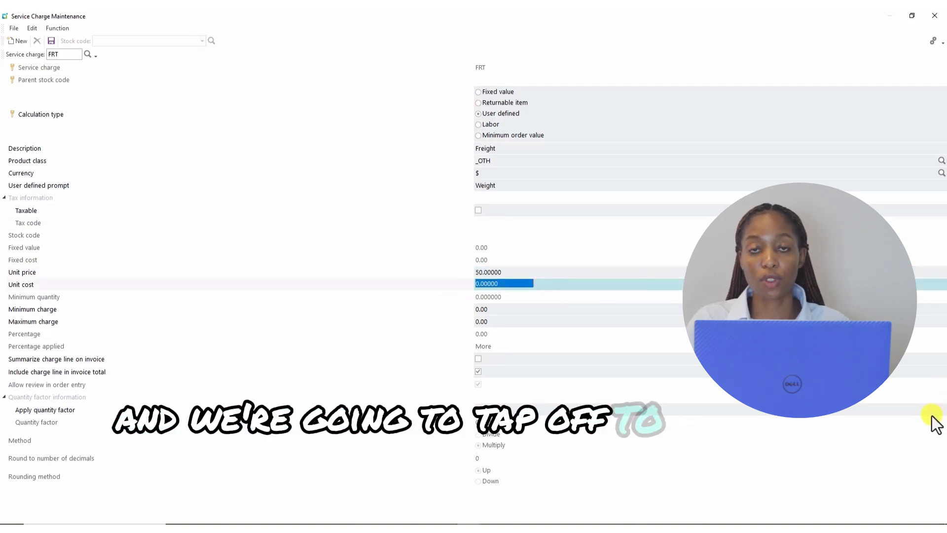
text(45)
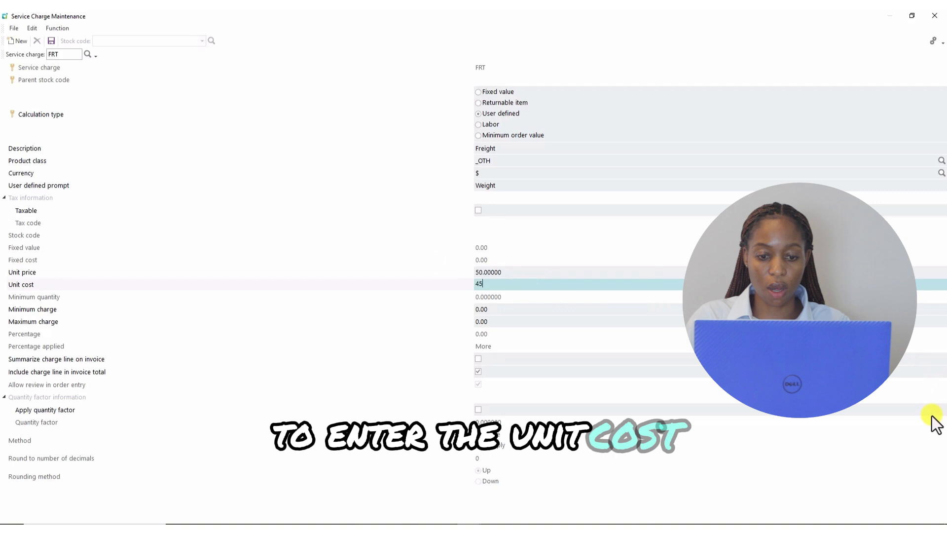
key(Tab)
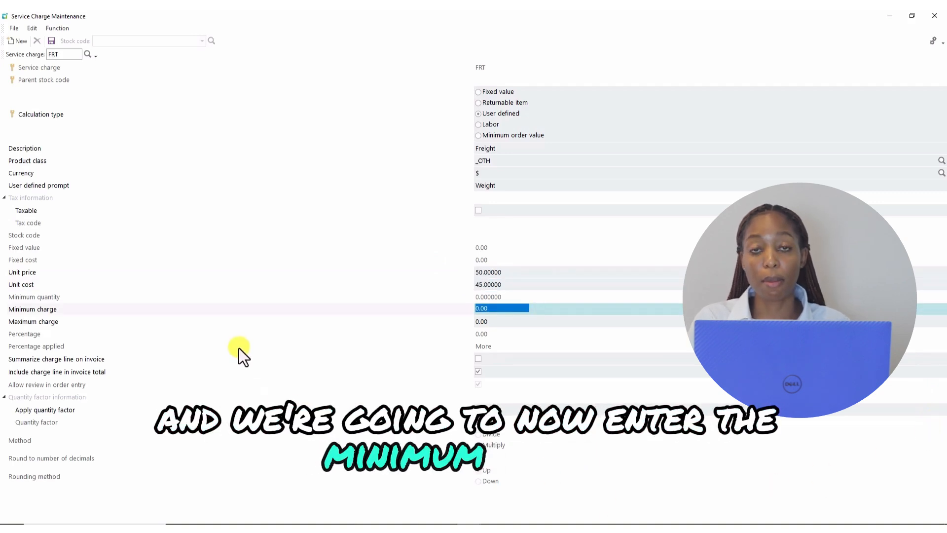
- Set the FRT minimum charge to 50 and maximum charge to 5000, and save the service charge before closing the program
text(50)
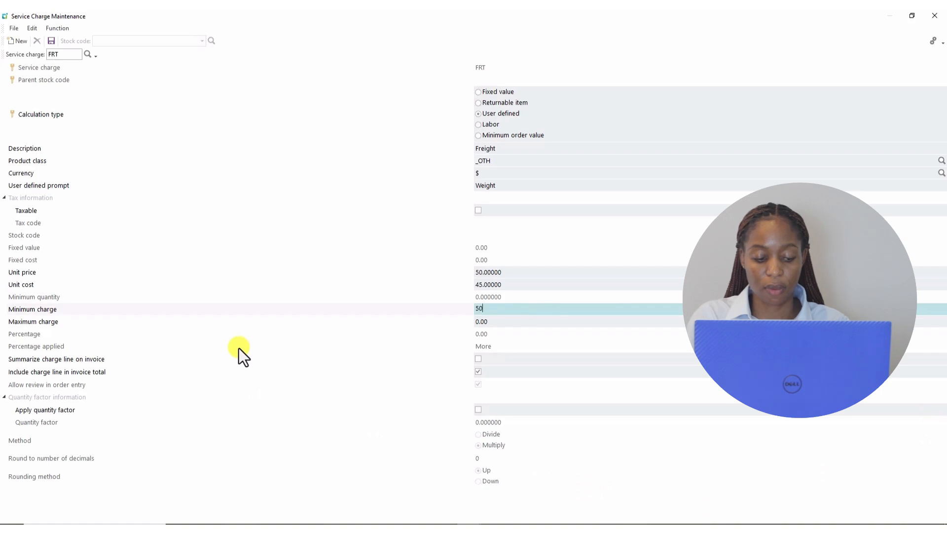
key(Tab)
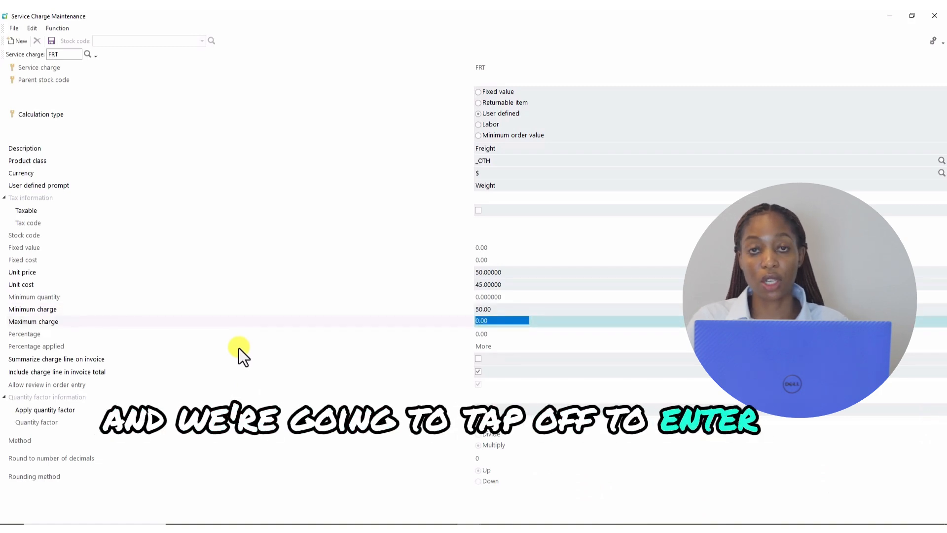
text(5,)
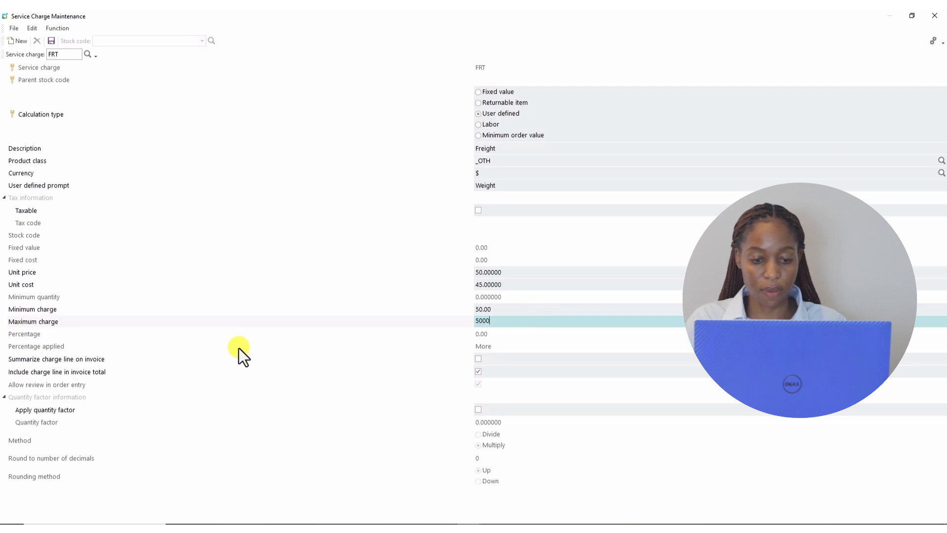
text(000)
key(Tab)
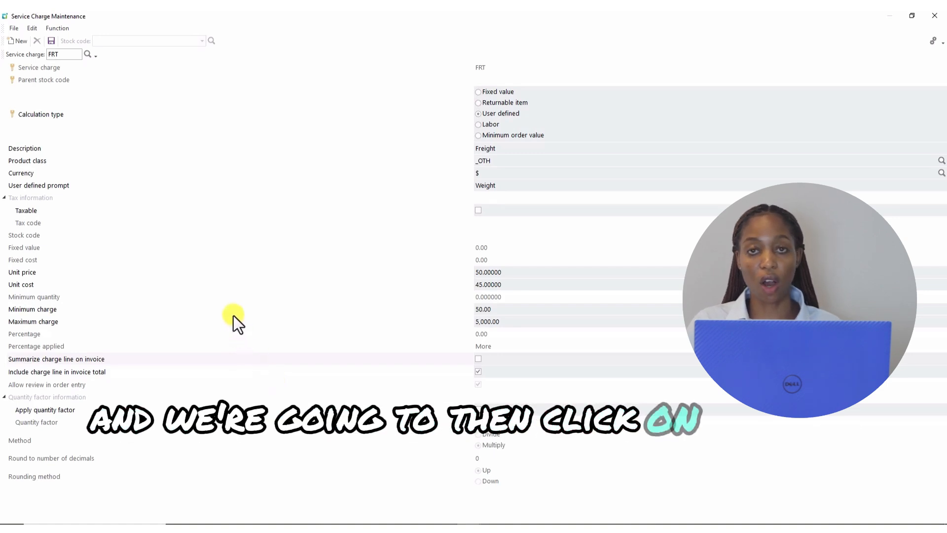
click(51, 41)
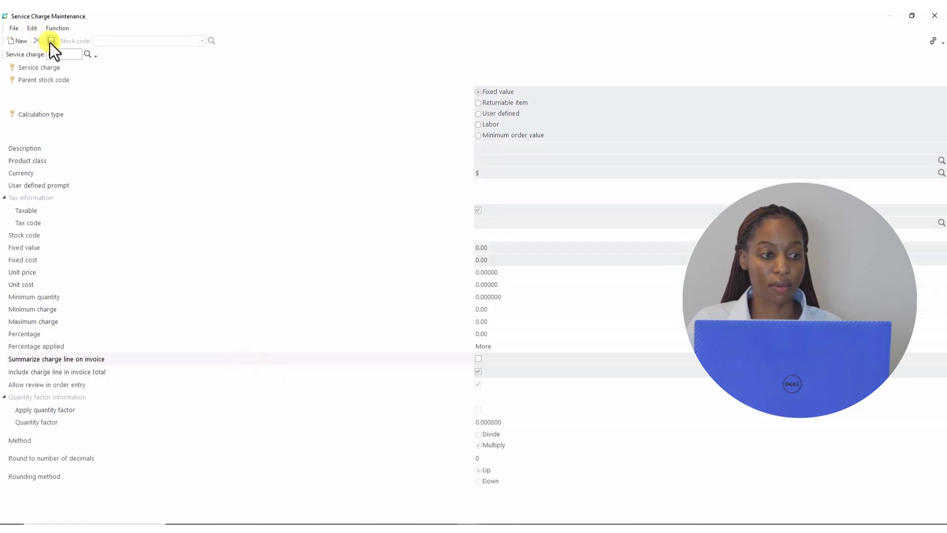
click(935, 15)
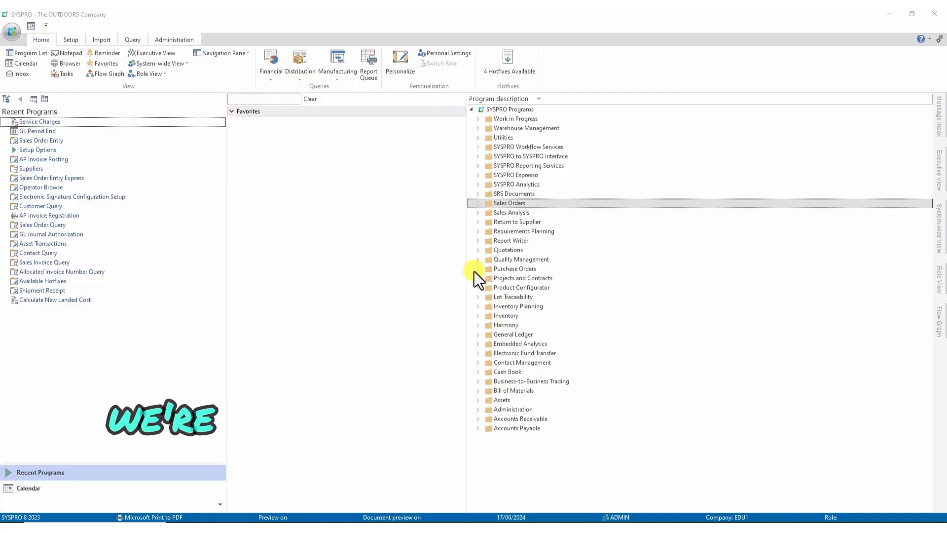
- Open the Service Charges program under Sales Orders, Sales Order Processing, and maximize its window
click(478, 204)
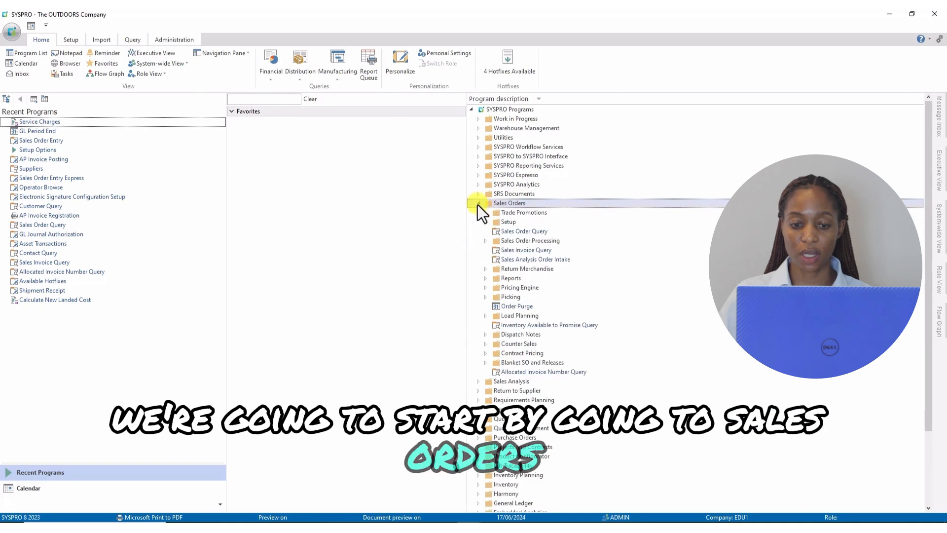
click(492, 244)
click(485, 241)
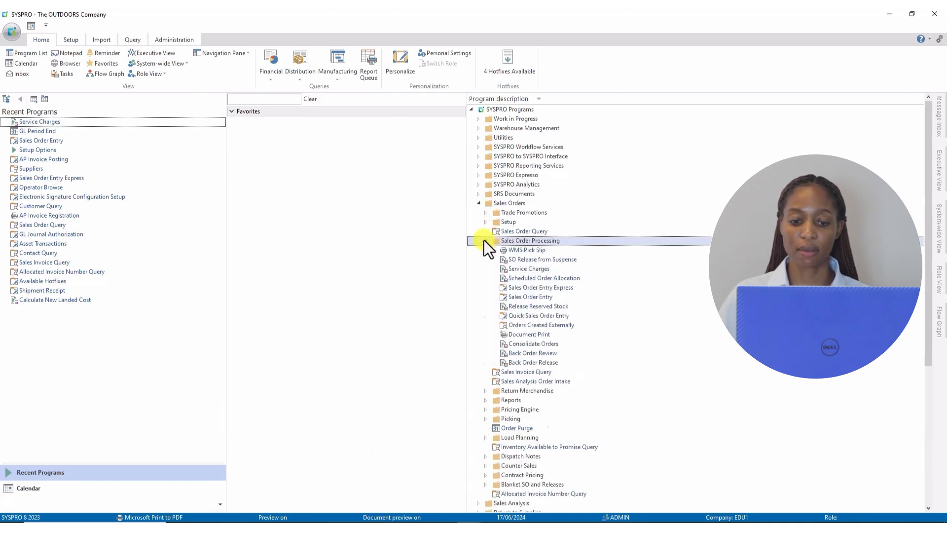
click(540, 273)
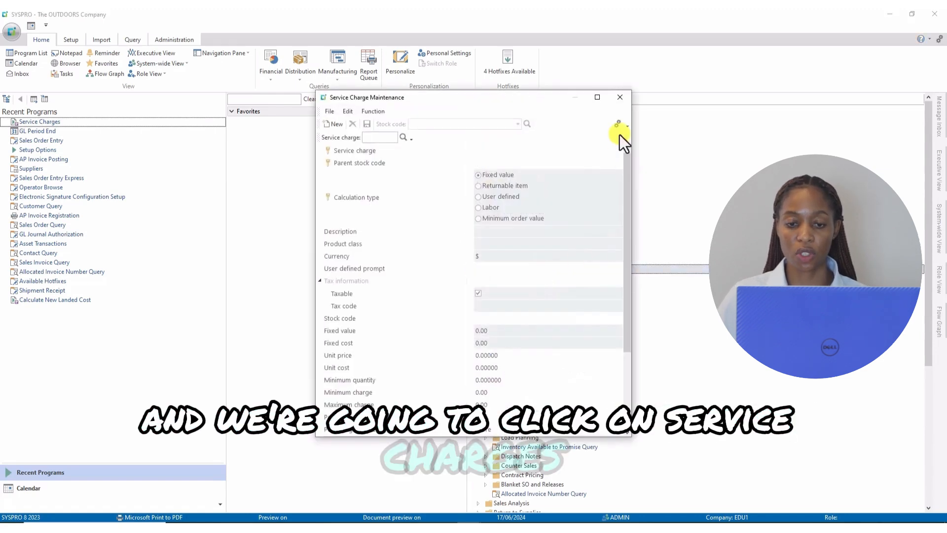
click(597, 98)
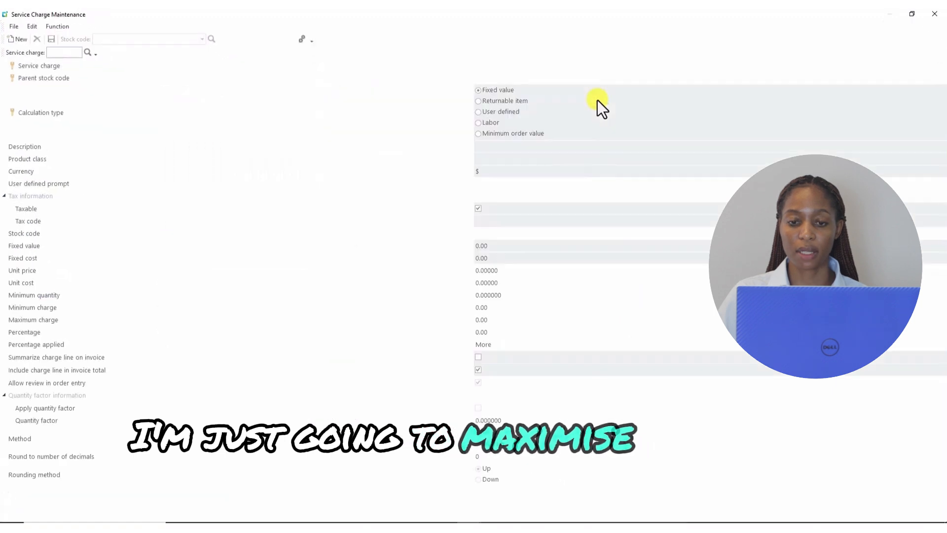
- Switch to service charges attached to a stock code and create the charge INS for stock code A100
click(67, 28)
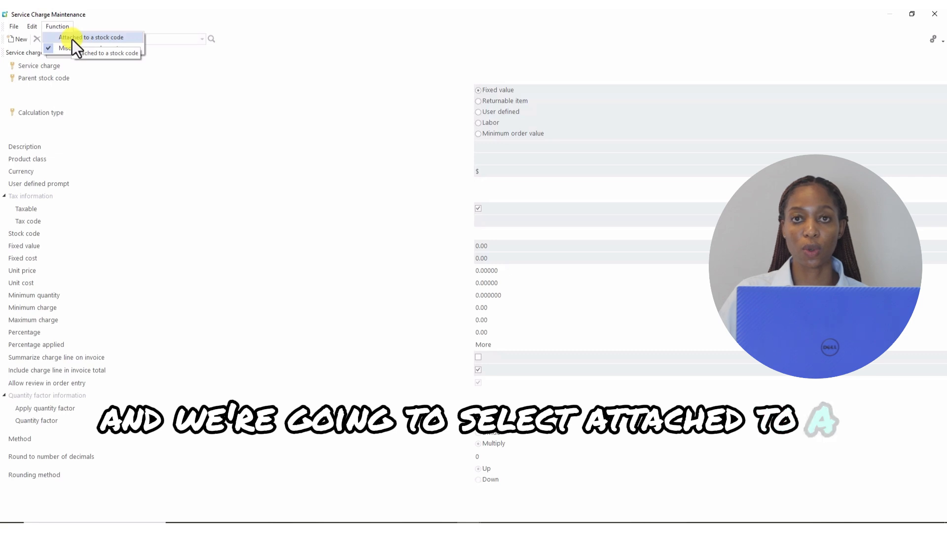
click(73, 39)
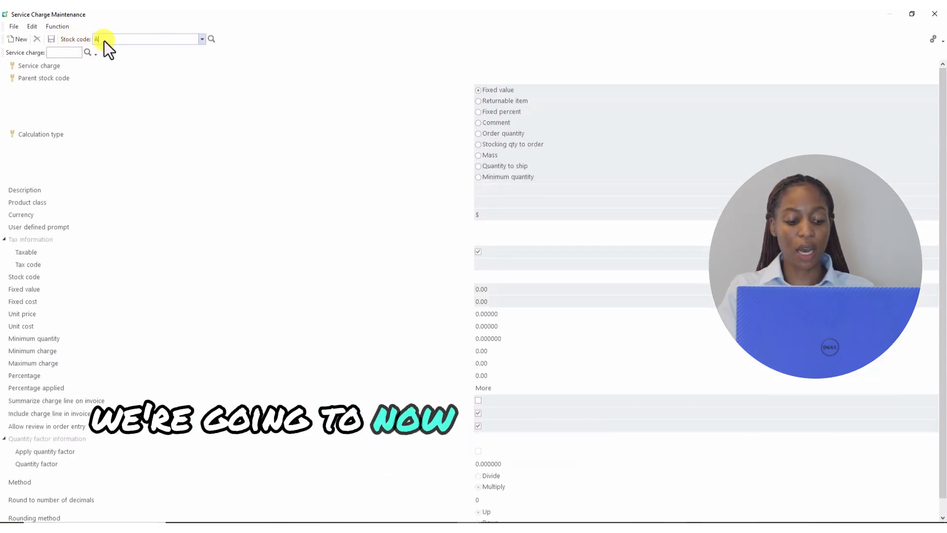
text(A100)
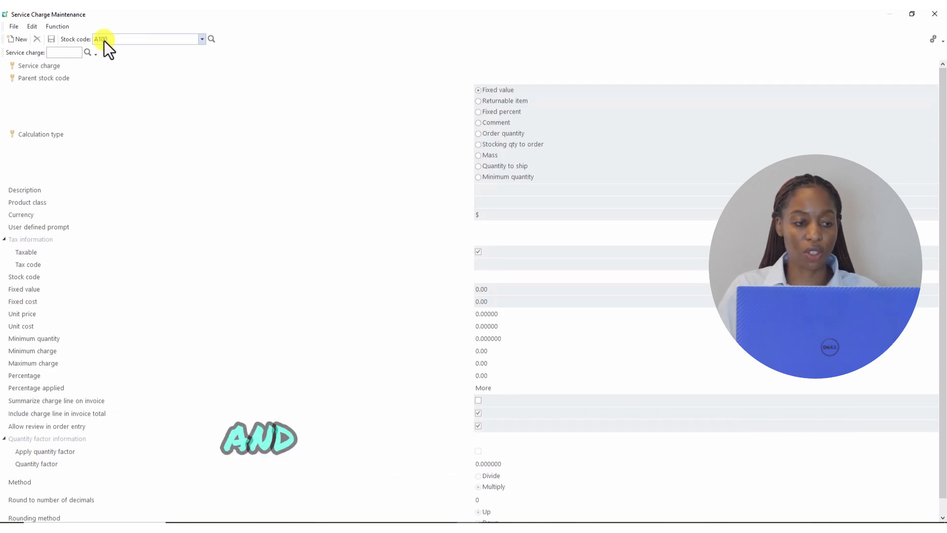
key(Tab)
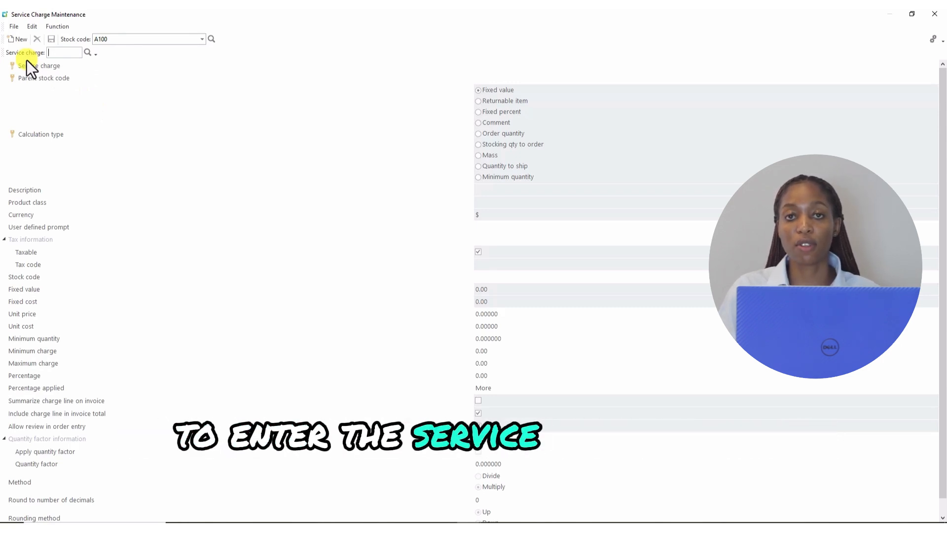
text(INS)
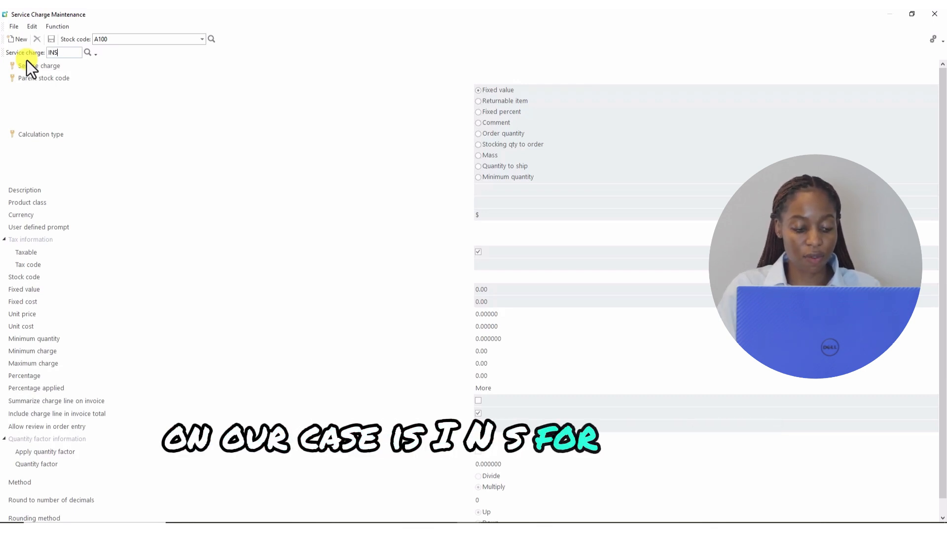
key(Tab)
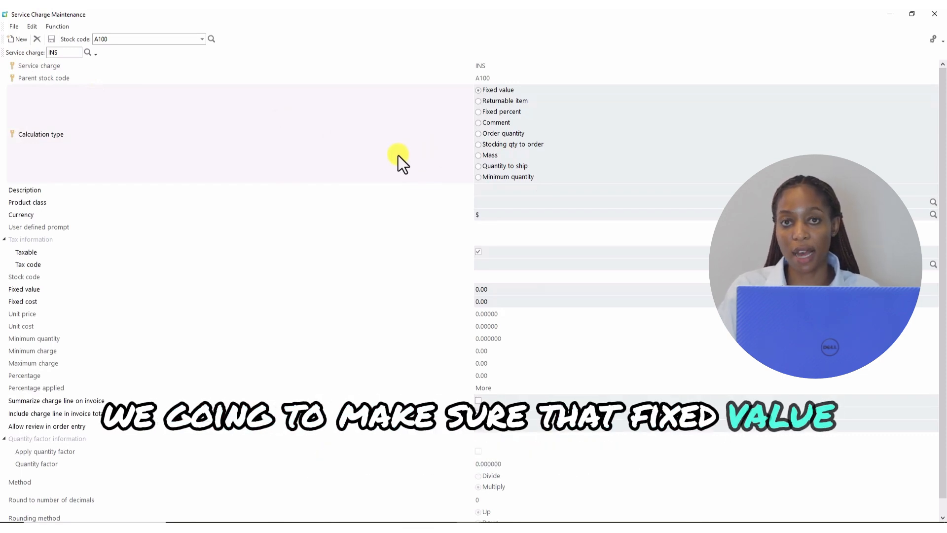
- Enter "Insurance on bicycles" as the description of the INS service charge for stock code A100
click(490, 187)
text(In)
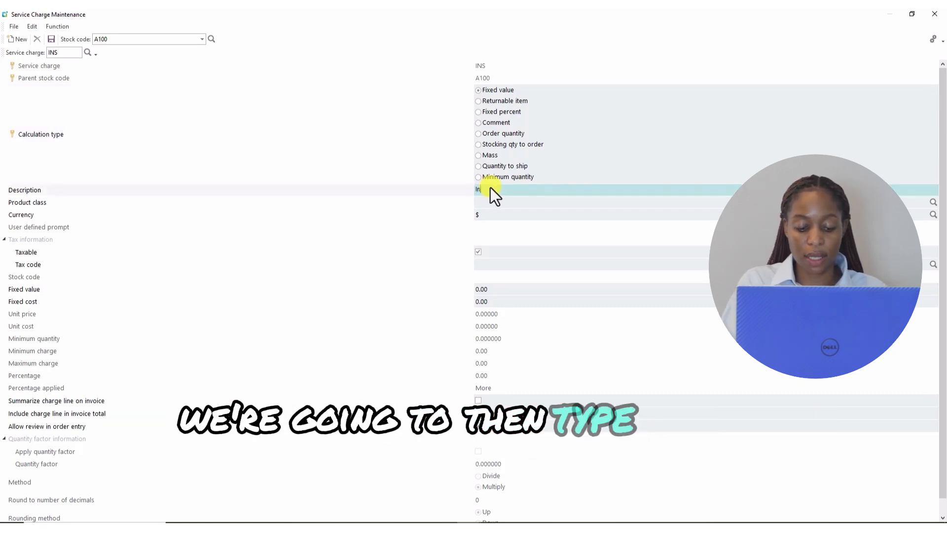
text(surance )
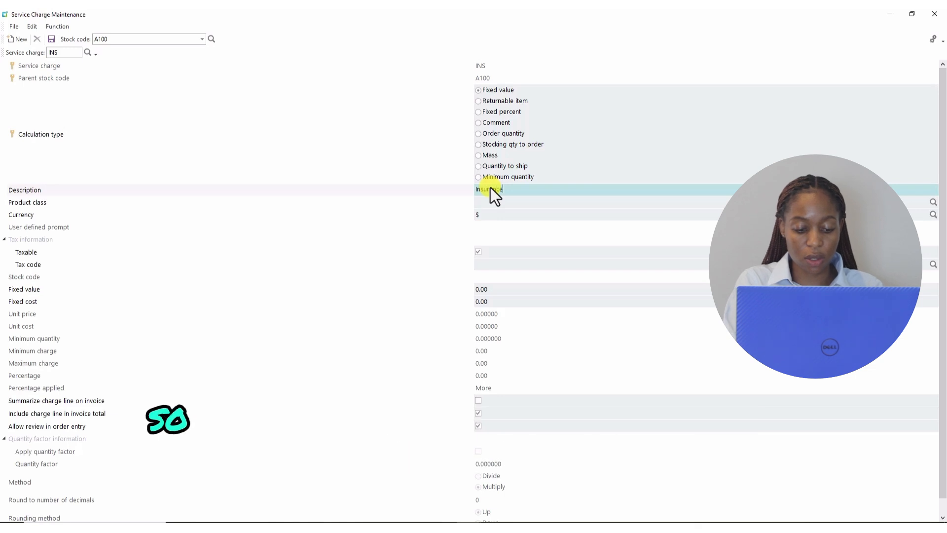
text(on b)
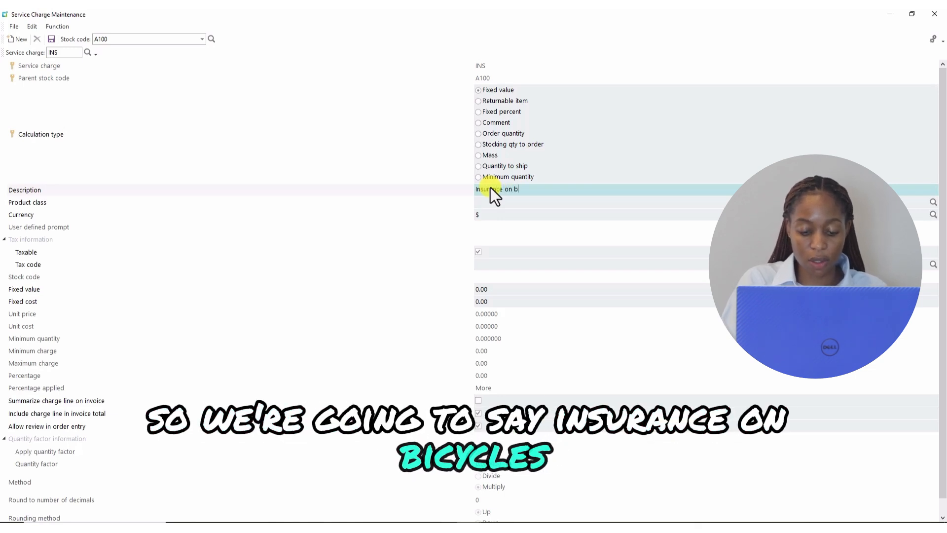
text(icycles)
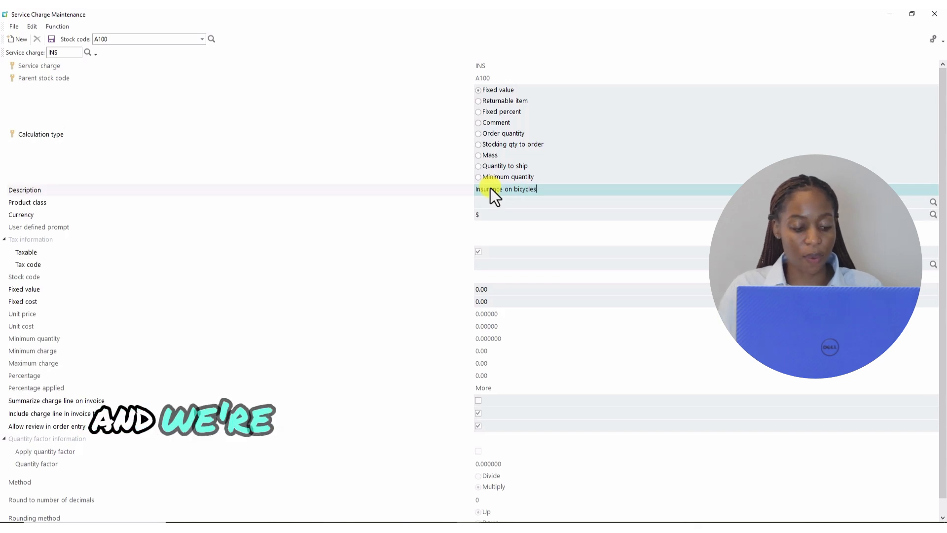
- Assign the product class MB (Mountain Bicycles) to the INS service charge by looking it up for branch 10
click(491, 204)
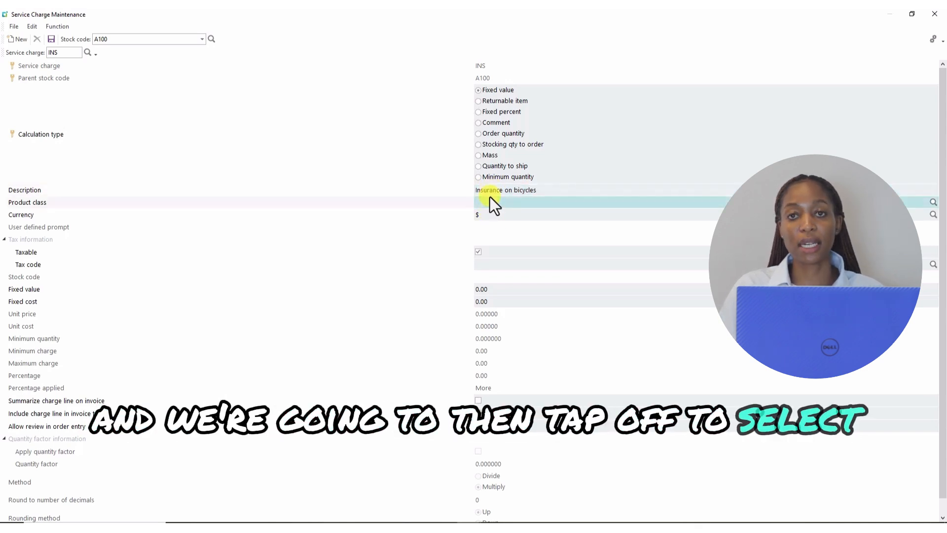
click(934, 202)
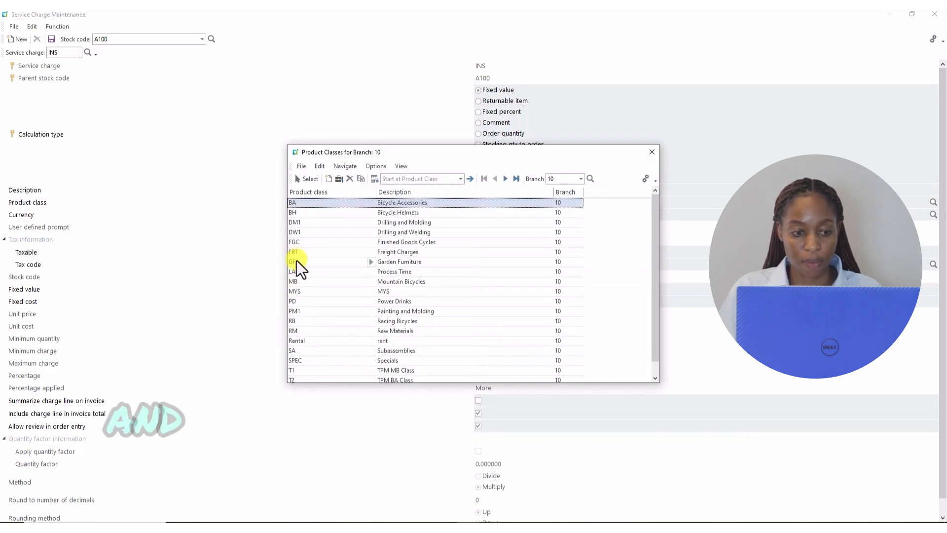
click(399, 283)
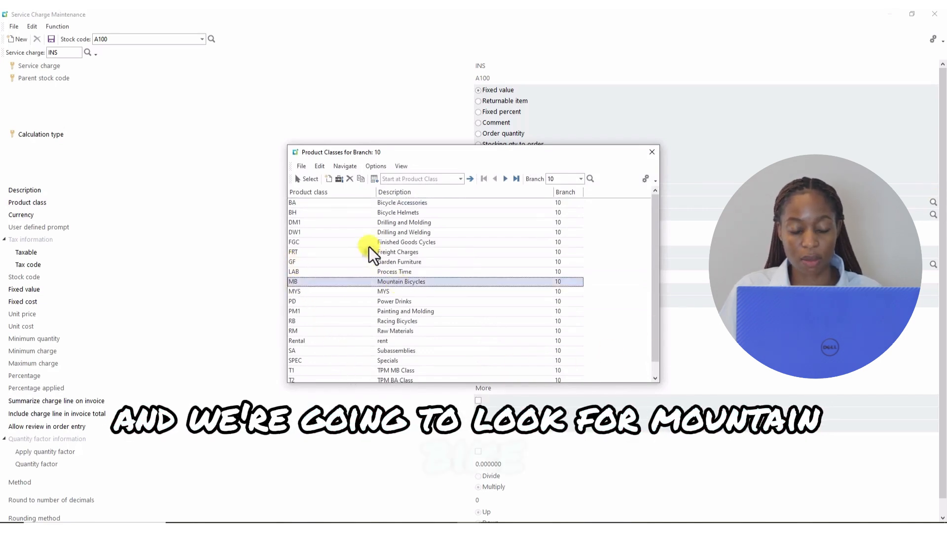
click(307, 180)
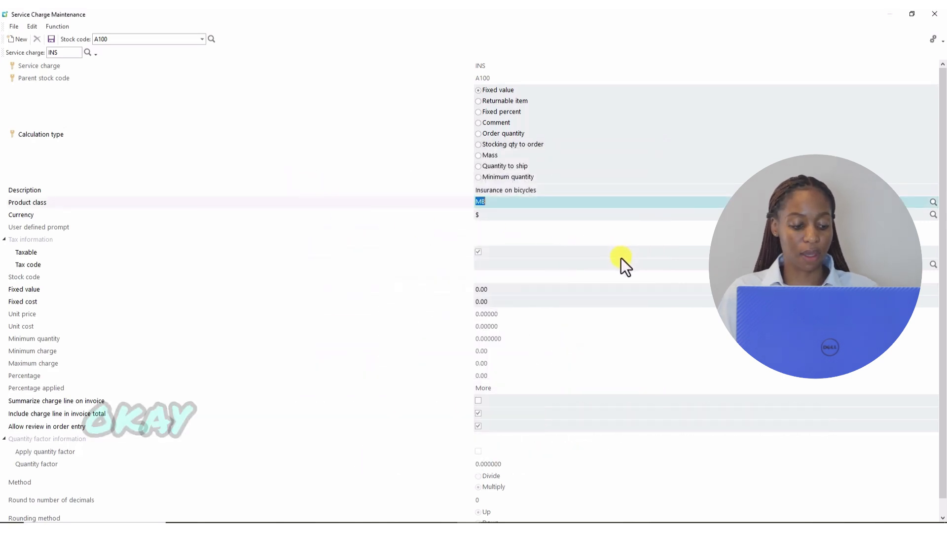
- Make the INS service charge non-taxable, keeping the default currency
key(Tab)
key(Tab)
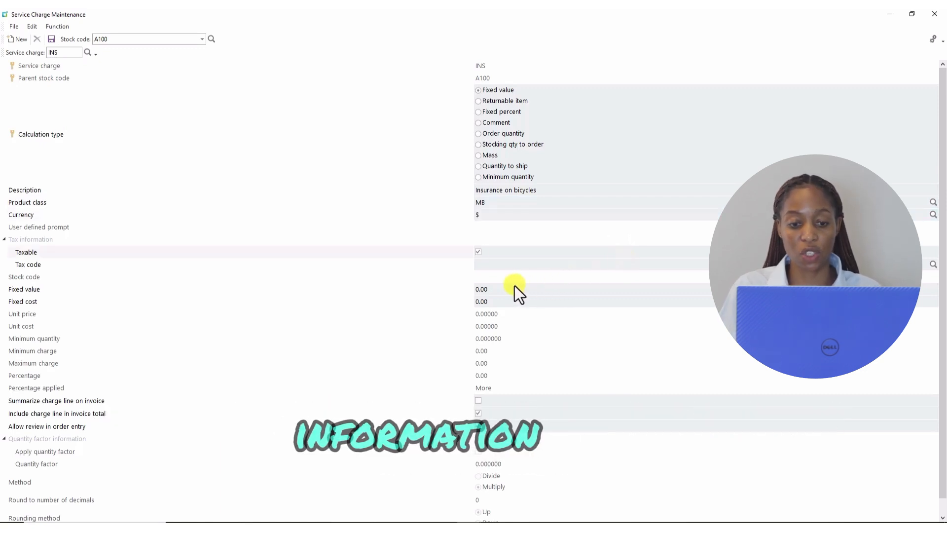
click(479, 252)
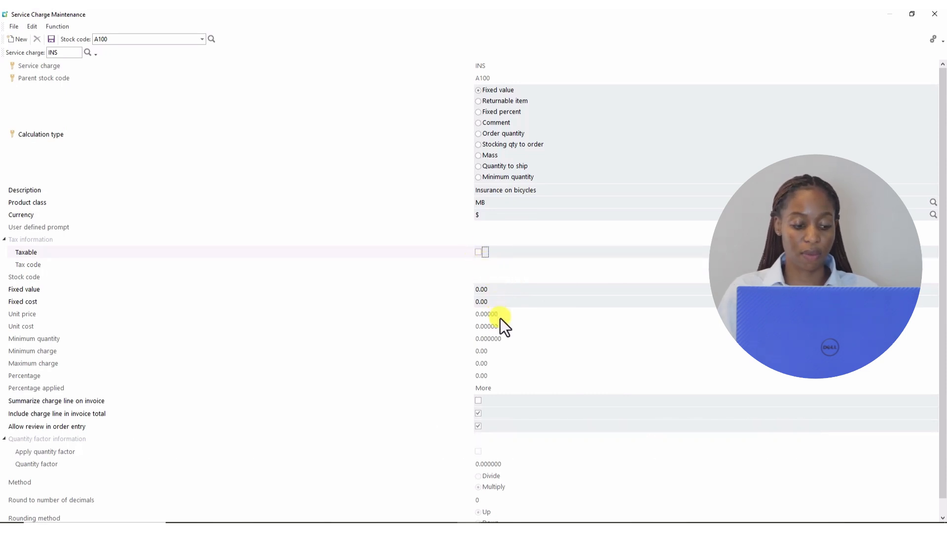
key(Tab)
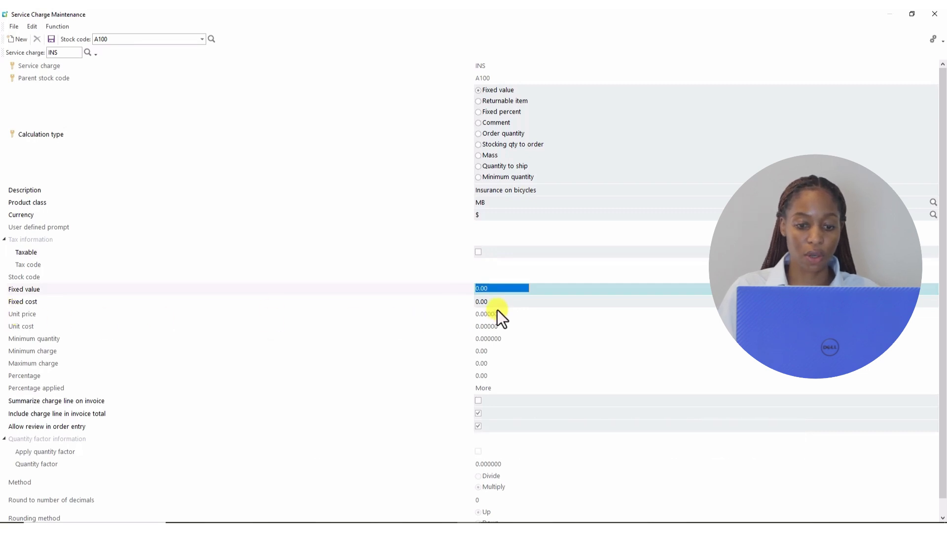
key(Tab)
click(493, 289)
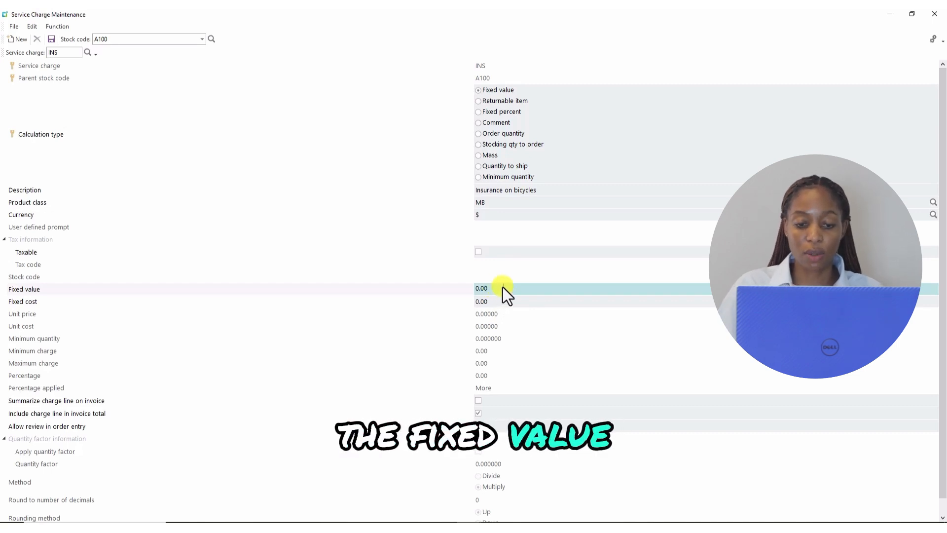
double_click(502, 288)
text(25)
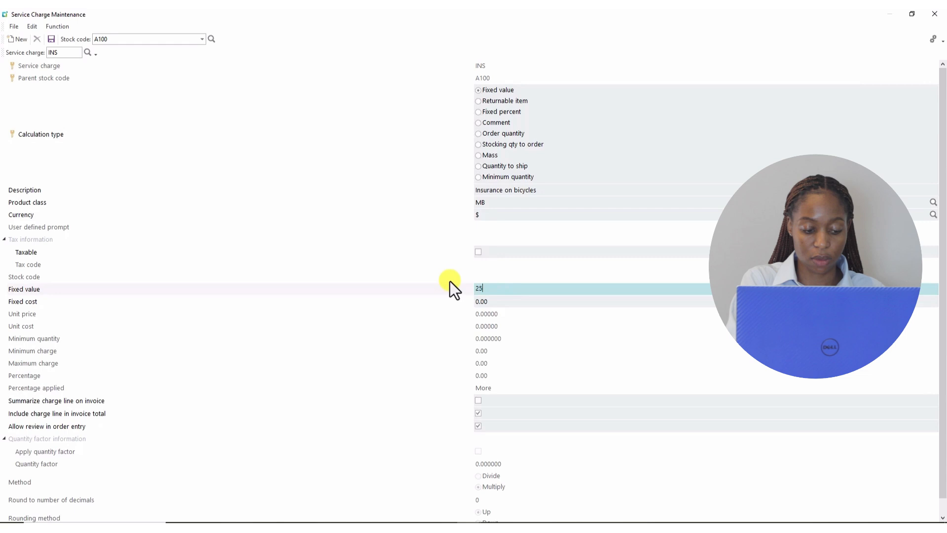
key(Tab)
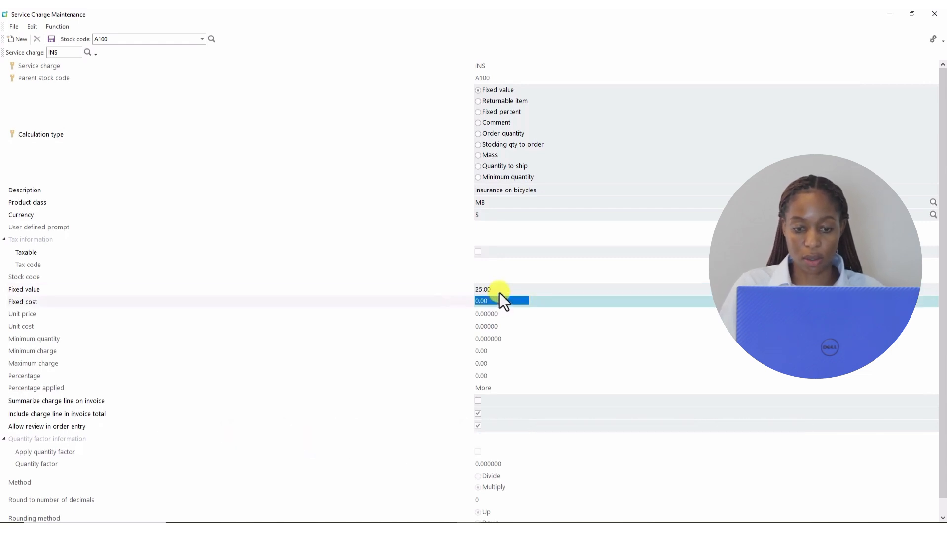
- Set the INS charge's fixed value to 35 and its fixed cost to 25
drag(500, 291, 457, 294)
text(35)
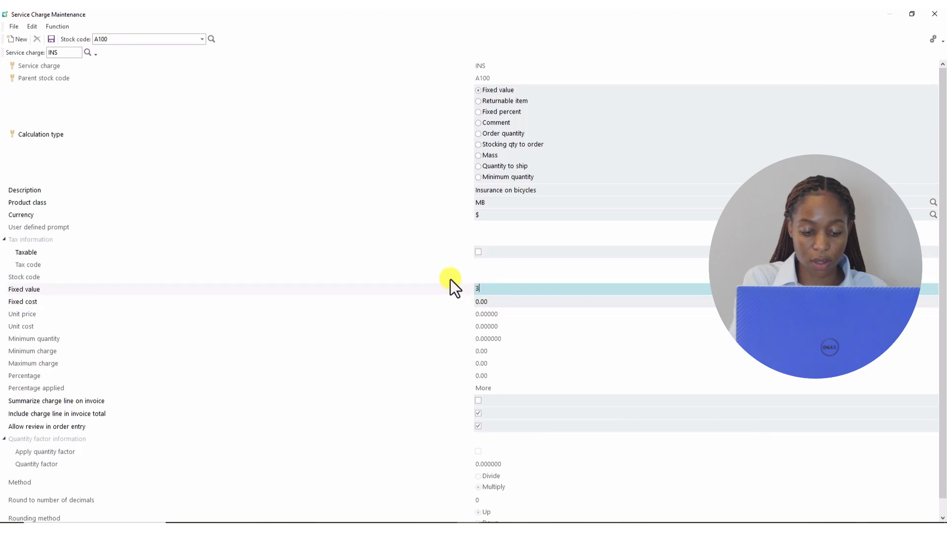
key(Tab)
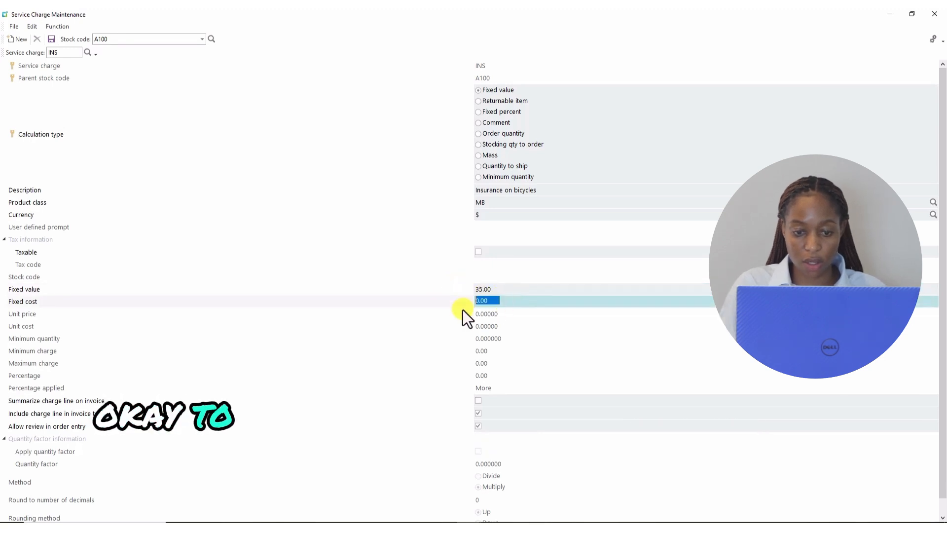
text(25)
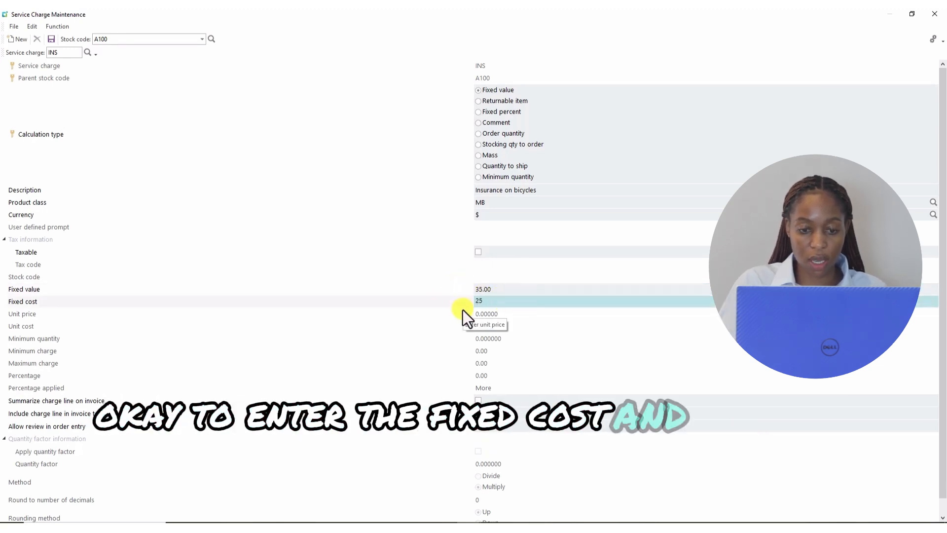
key(Tab)
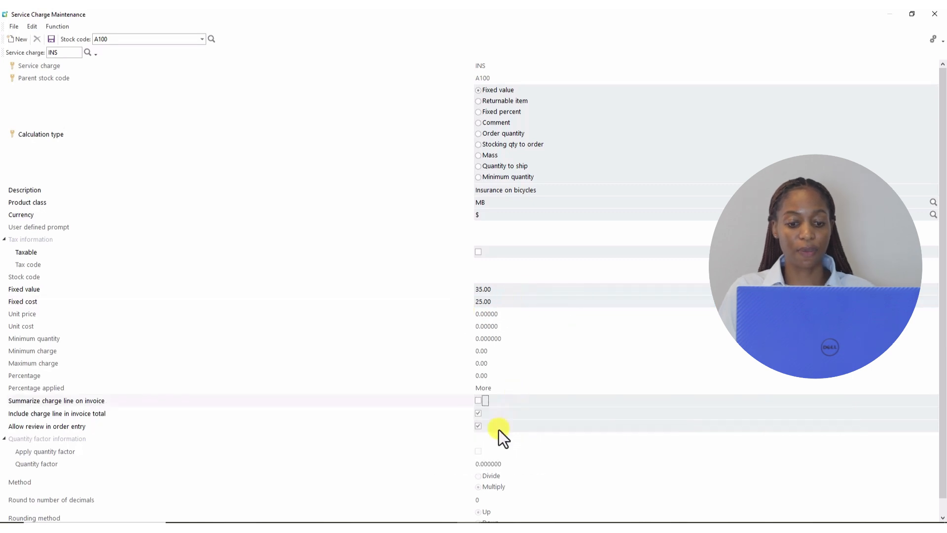
- Save the INS service charge for stock code A100 and close the Service Charges program
scroll(505, 459, down, 1)
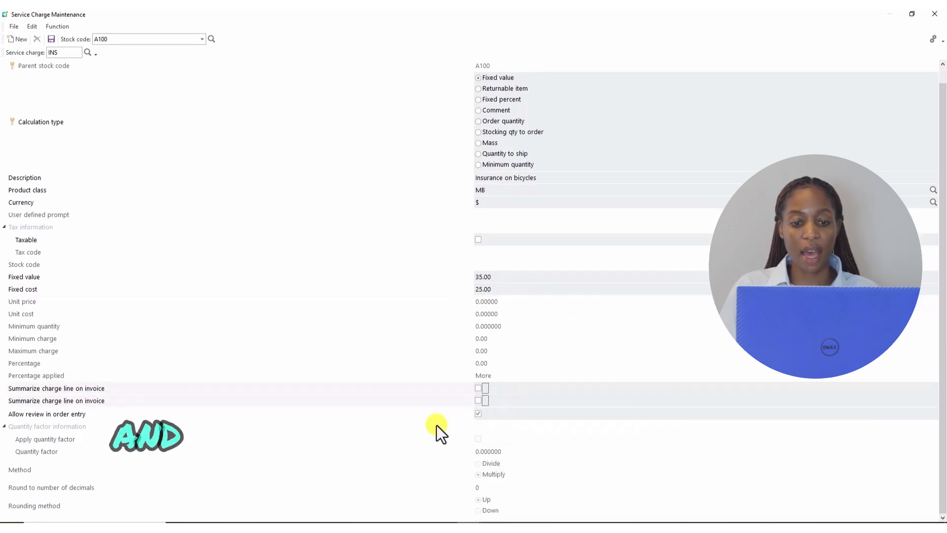
scroll(437, 426, up, 1)
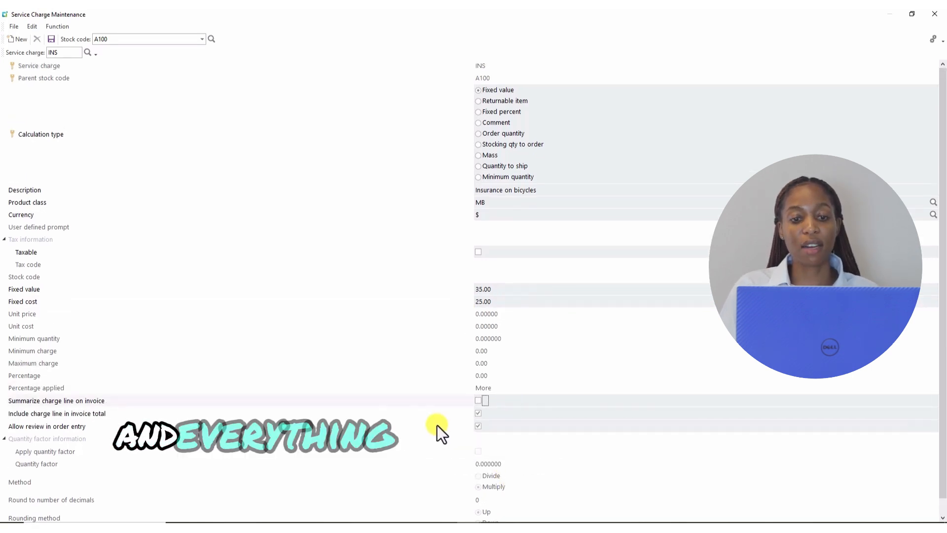
click(50, 39)
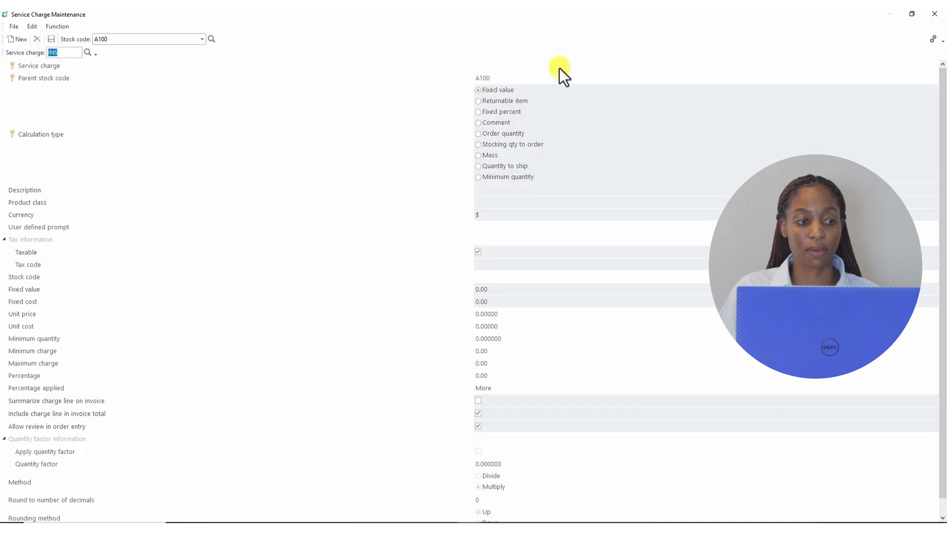
click(936, 15)
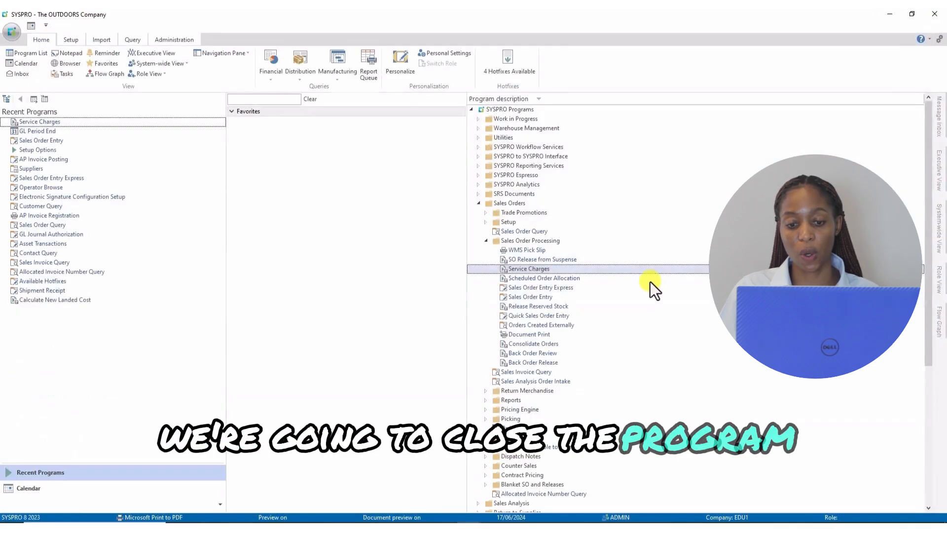